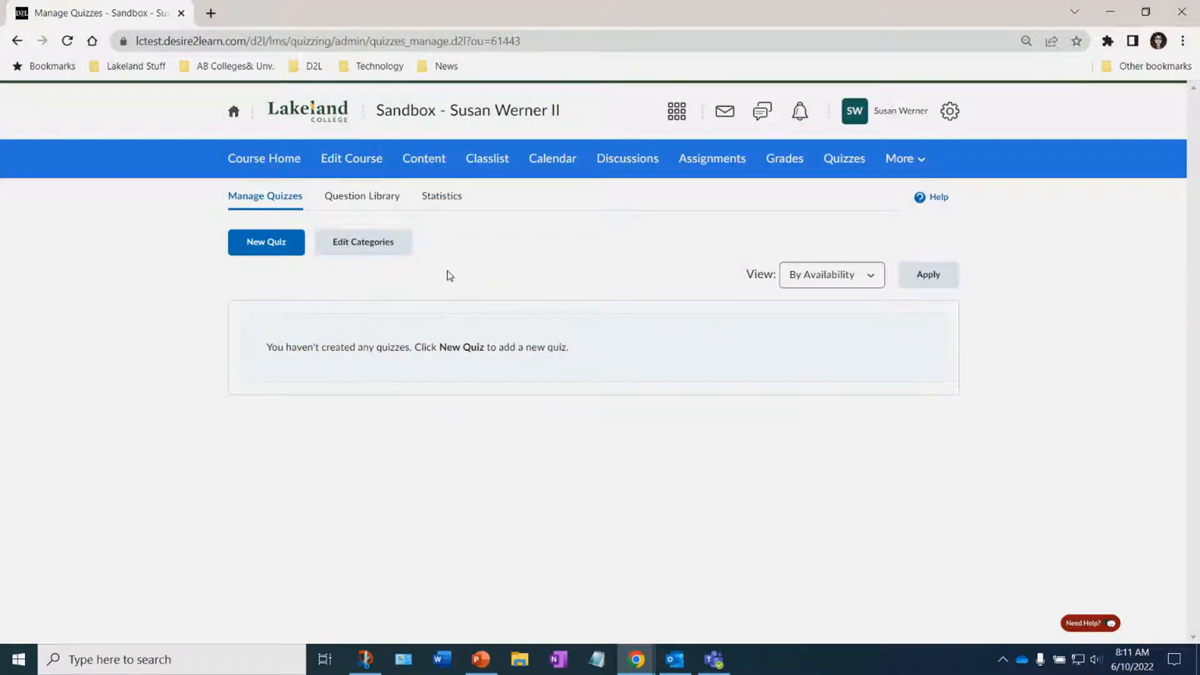
- Check the grade items in the course's grade book, and create a new quiz named "Quiz 1"
left_click(786, 164)
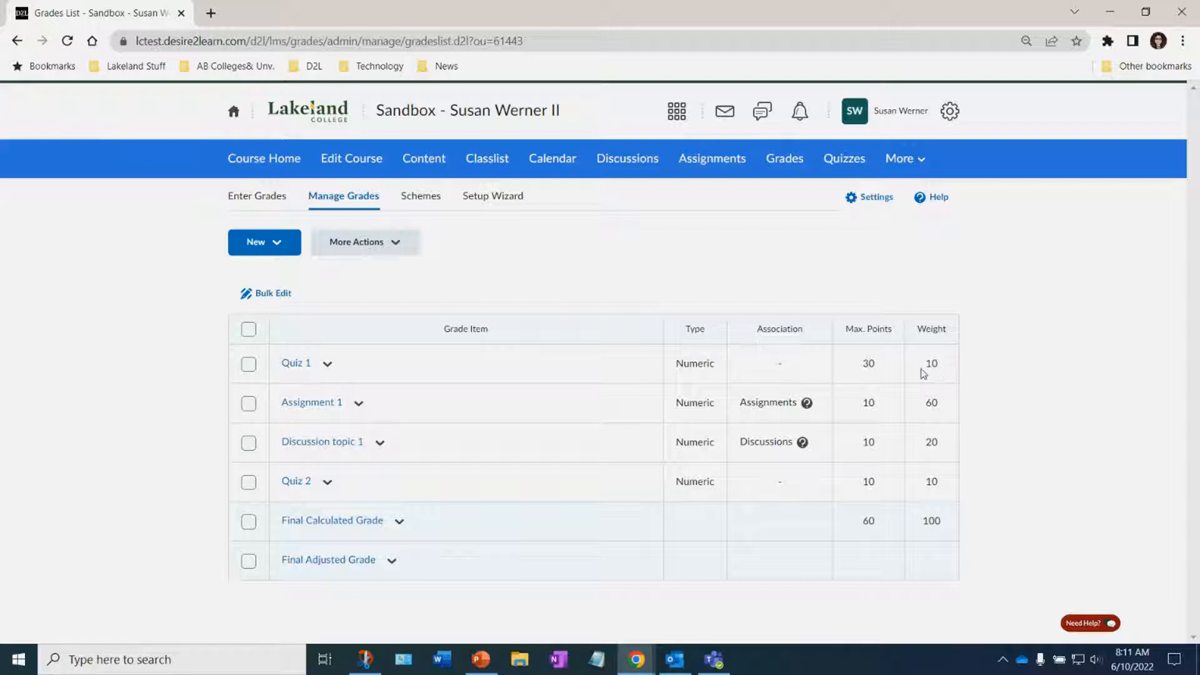
left_click(837, 160)
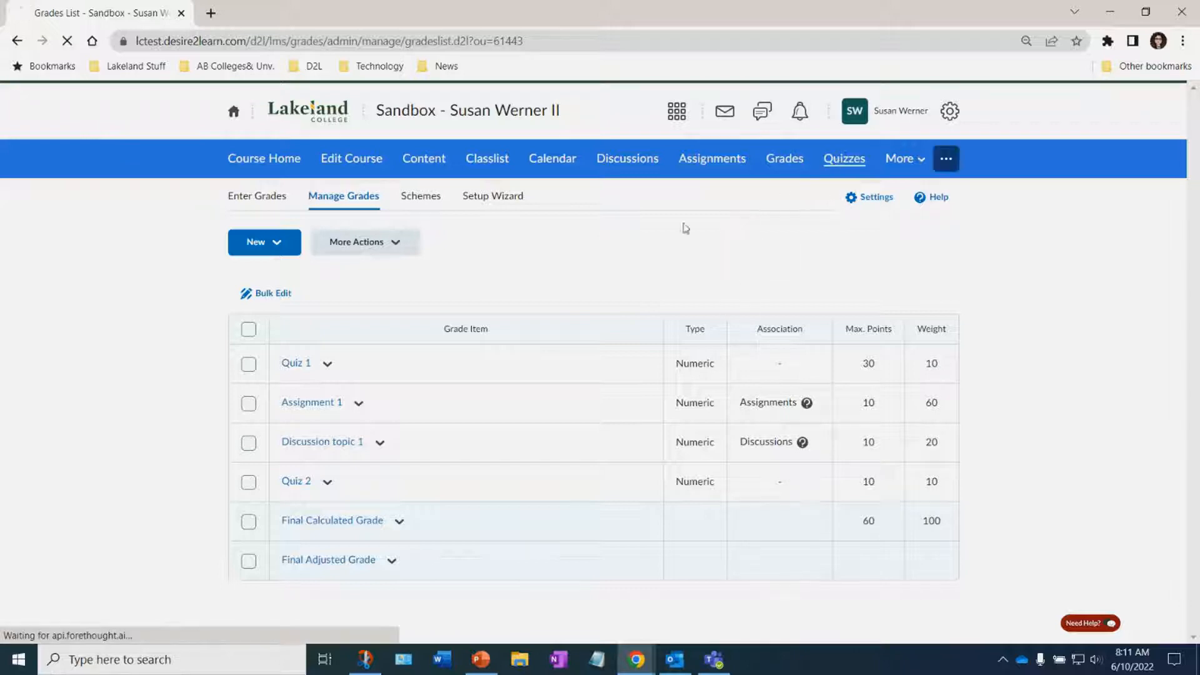
left_click(269, 248)
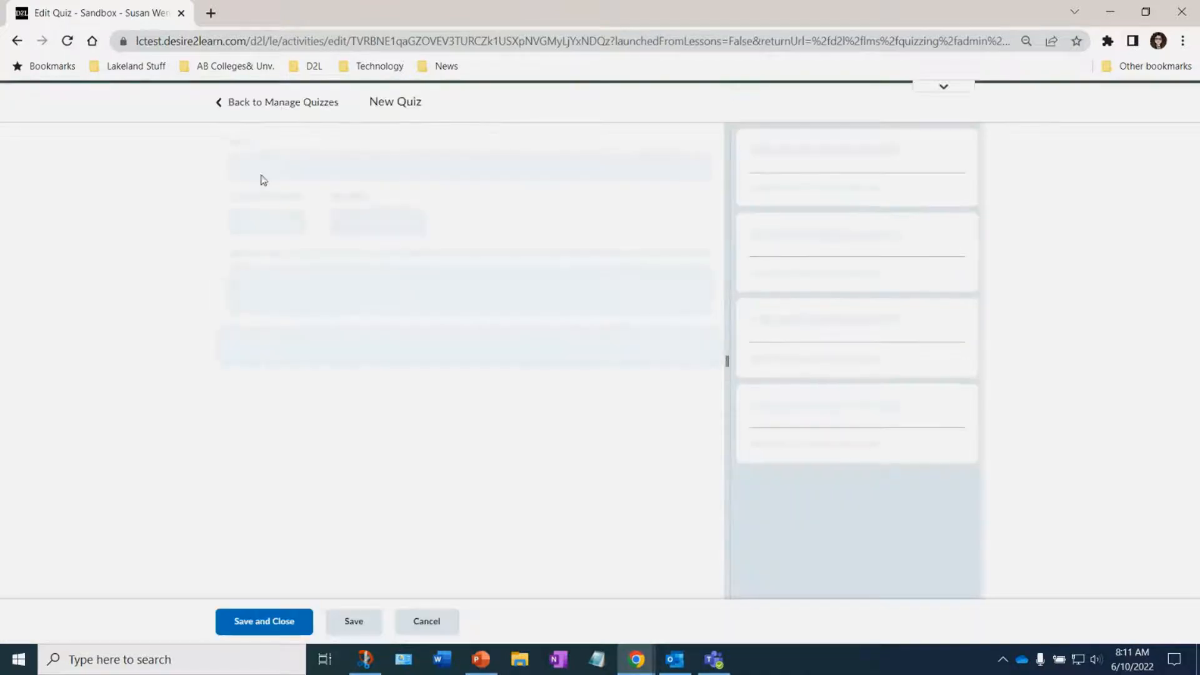
left_click(299, 169)
left_click_drag(299, 170, 188, 174)
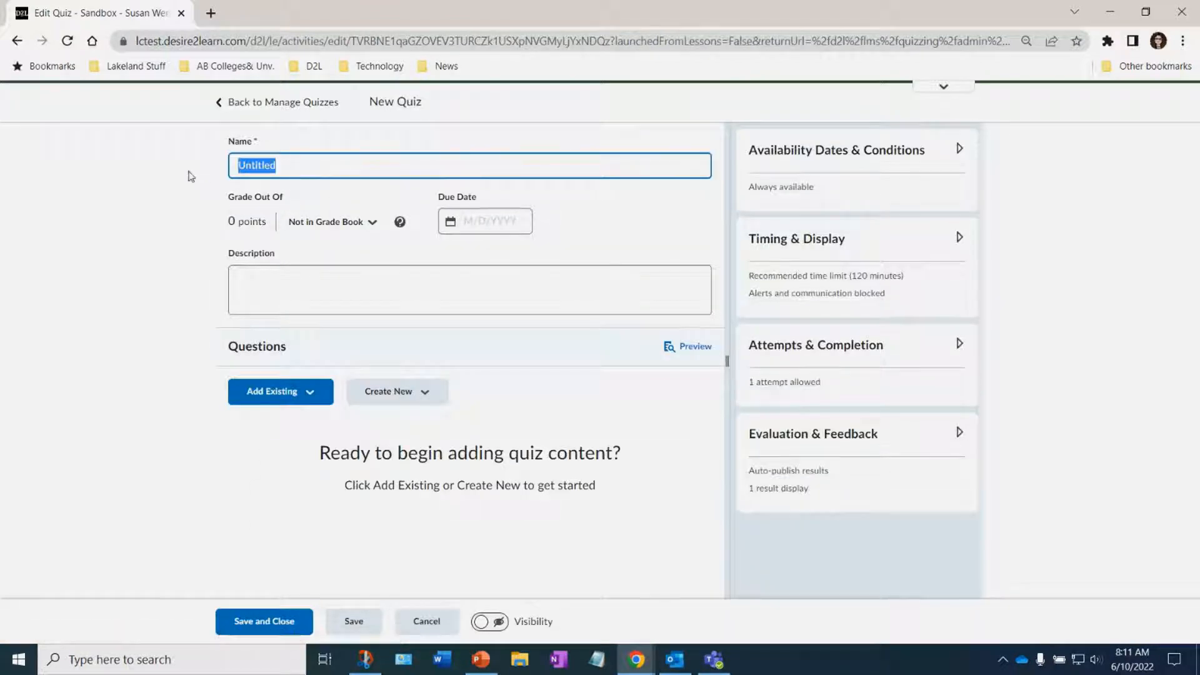
type("Quiz 1")
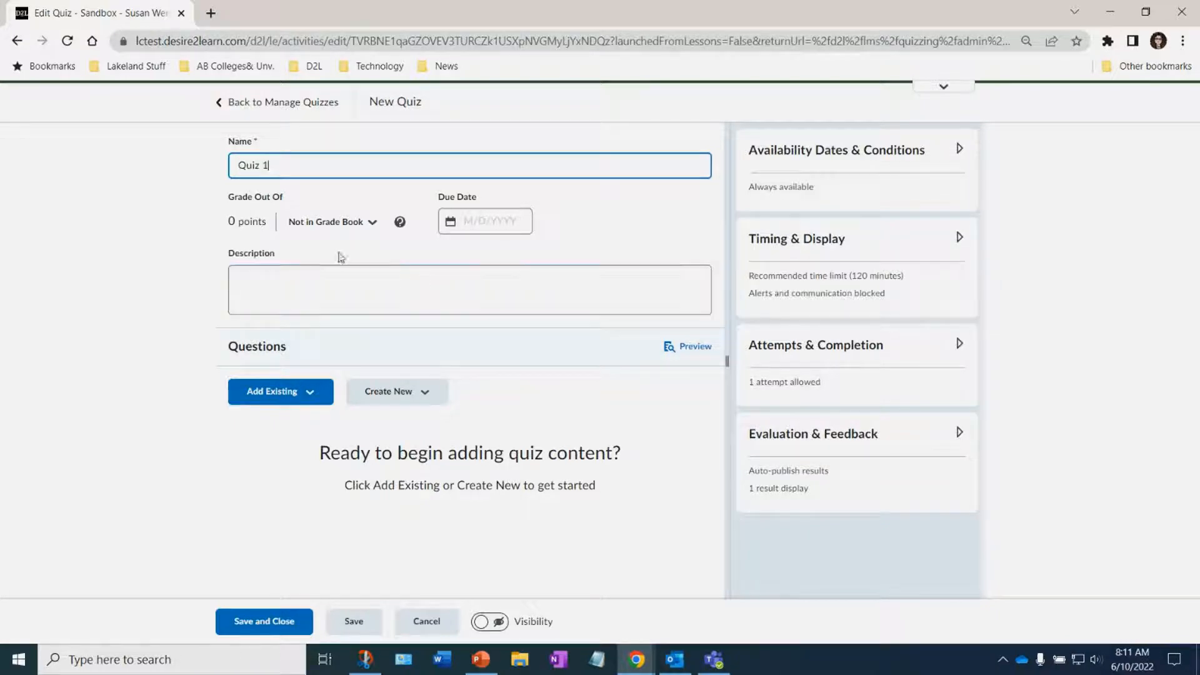
- Add the quiz to the grade book and link it to the existing Quiz 1 grade item
left_click(364, 229)
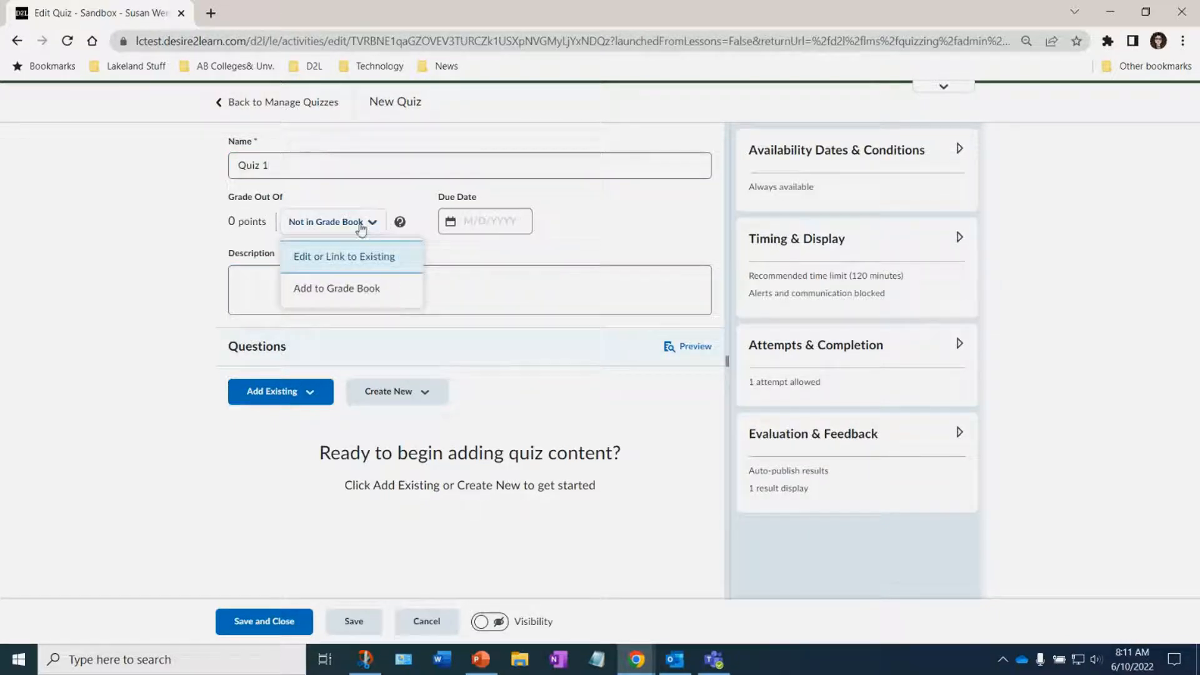
left_click(322, 289)
left_click(353, 225)
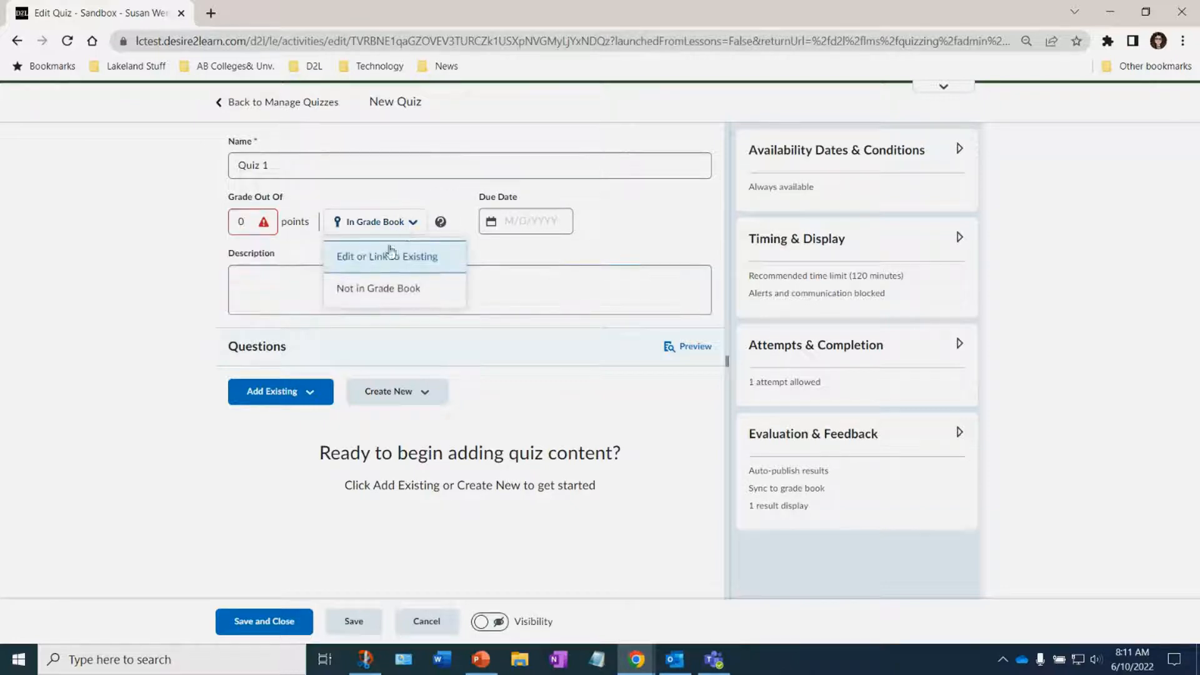
left_click(388, 257)
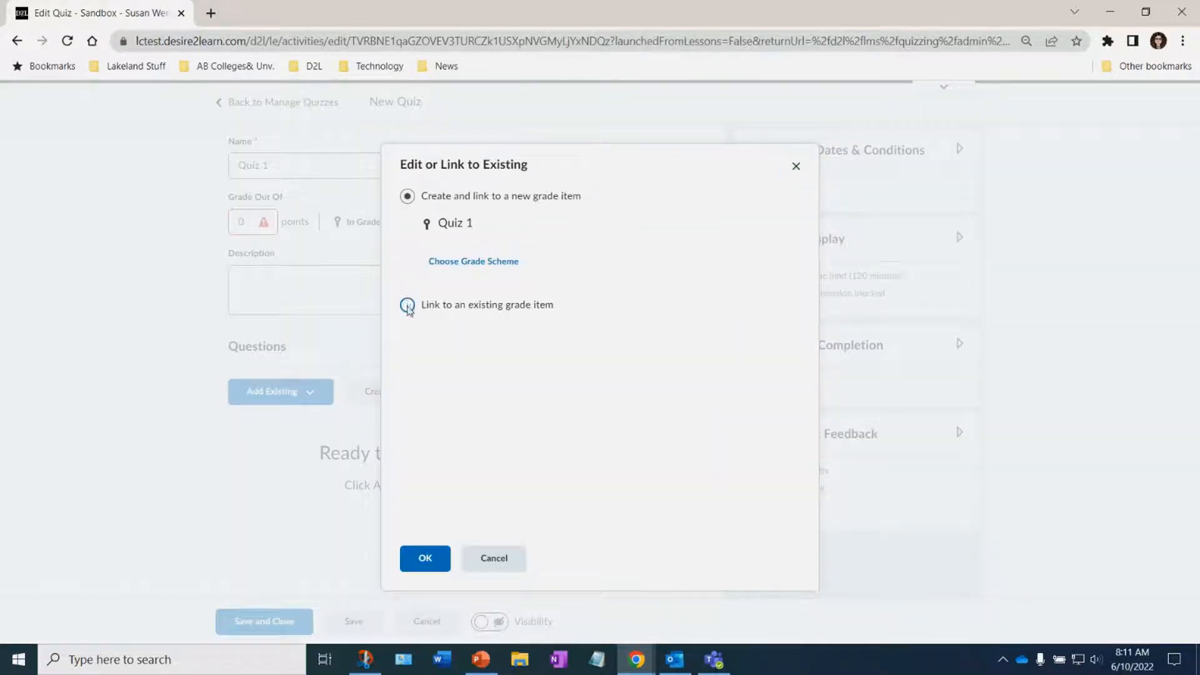
left_click(407, 305)
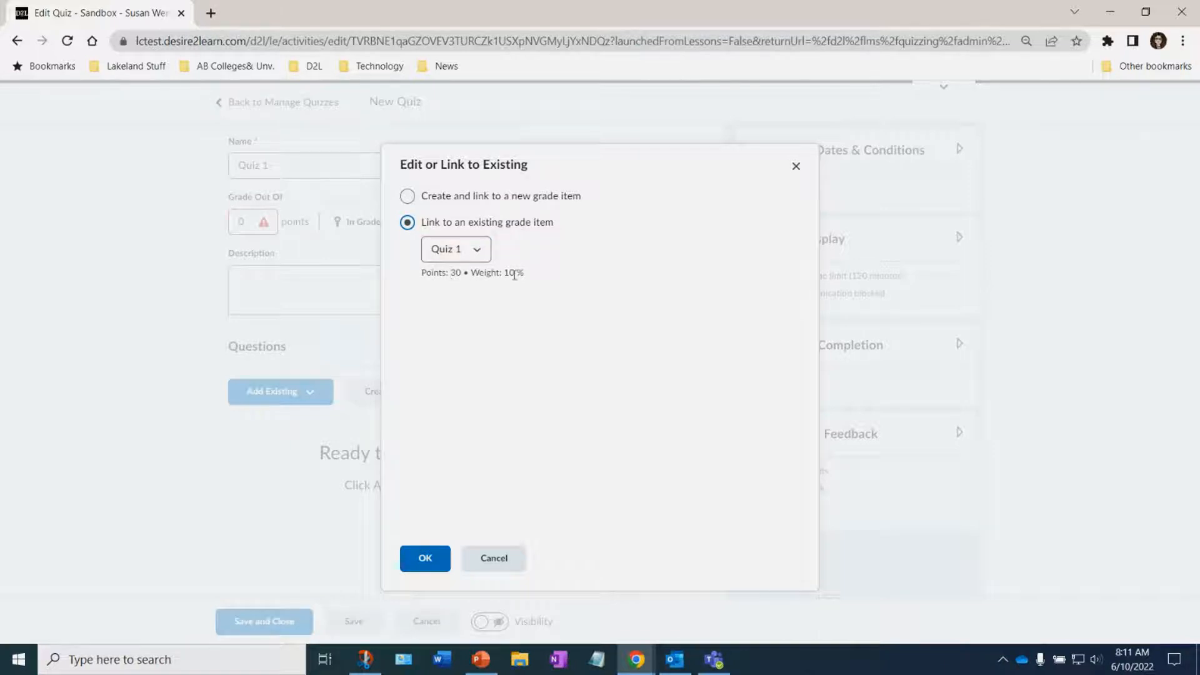
left_click(425, 566)
left_click(267, 220)
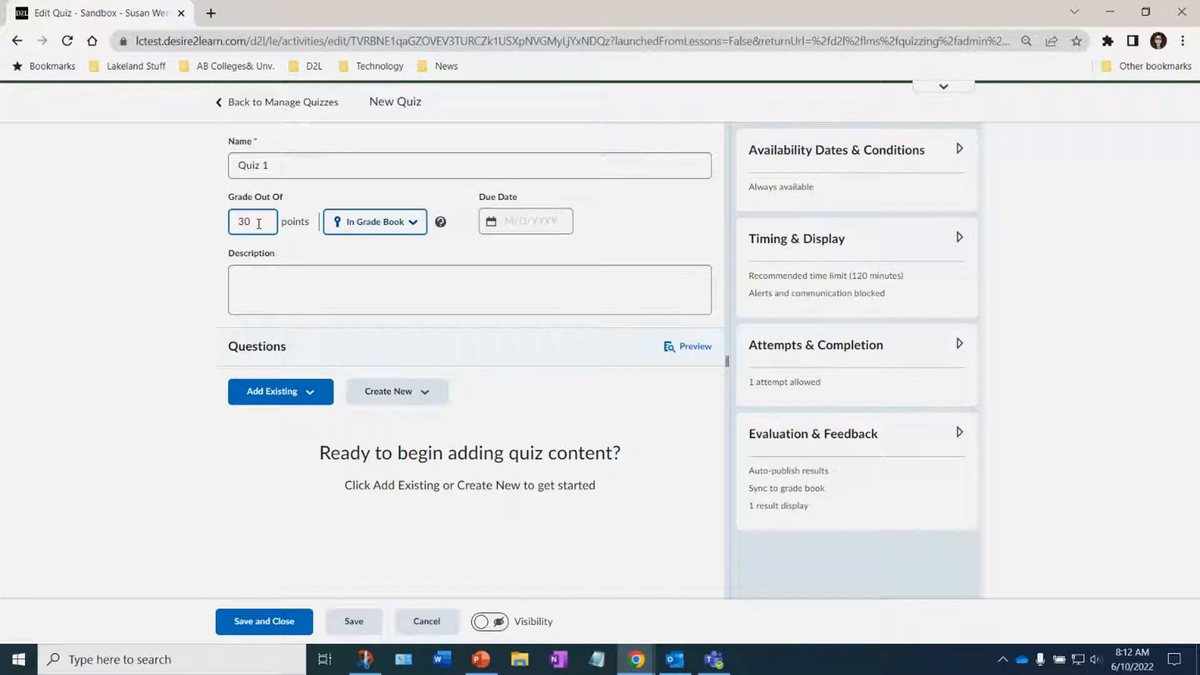
- Write a description headed "Welcome to Quiz 1:" with bullets covering Chapters 1 & 2, 1 hour duration, 5 questions and an Academic Integrity Statement
left_click(256, 275)
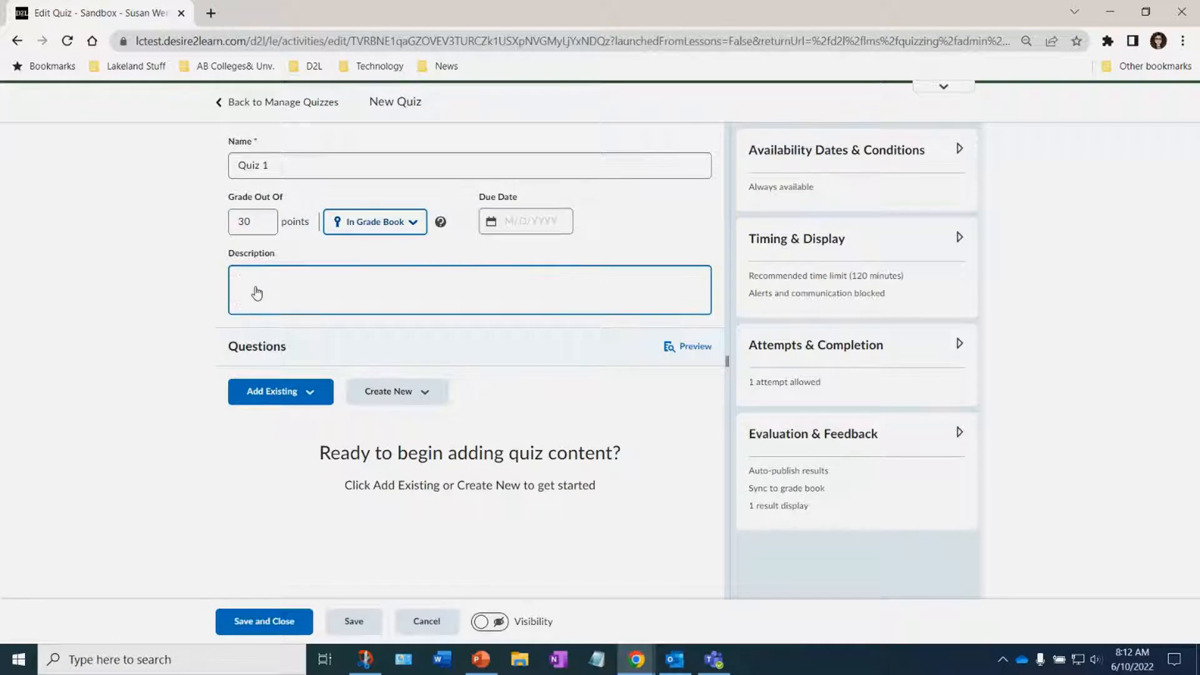
left_click(267, 284)
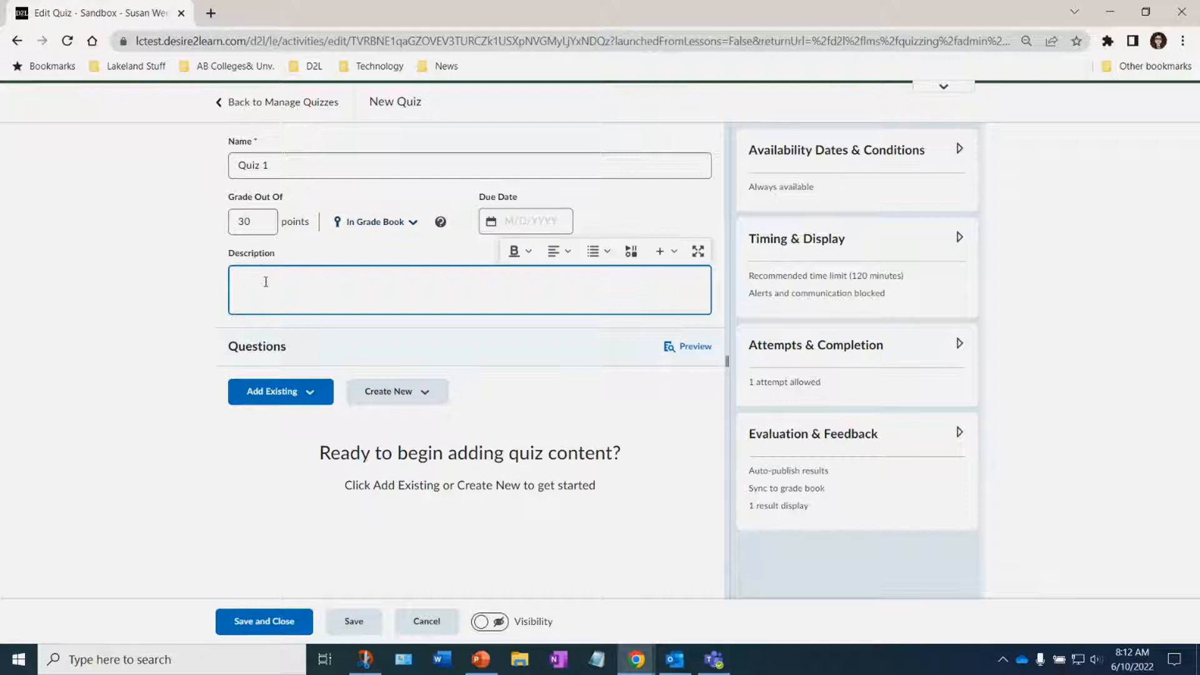
type("Welcome to Quiz 1: Instructions:  Quiz 1 covers Chapters 1 & 2 in your text and will take approximately 1 hour for you to complete. You will have 5 questions and will be allowed to review your questions before submitting them. Academic Integrity Statement:  Cheating on exams or projects, plagiarizing or any other form of academic dishonesty are clear violations of these principles.  By starting this Quiz, you promise to adhere to exam requirements and maintain the highest level of ethical principles during the exam.")
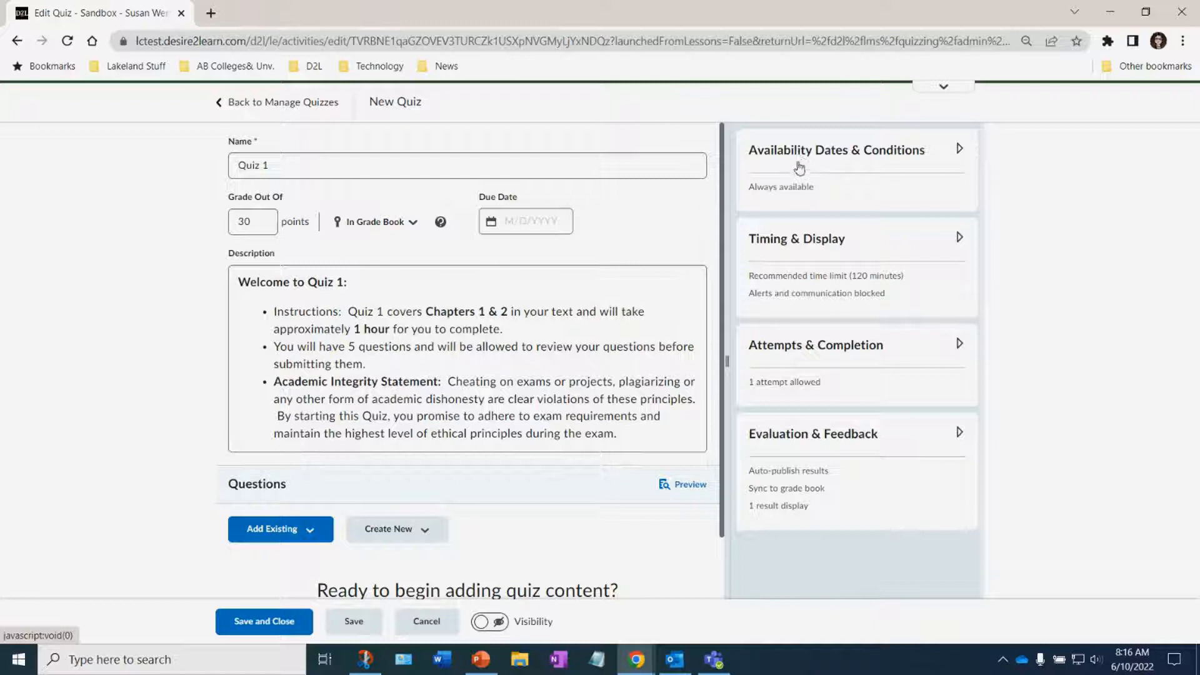
- Browse the Question Library for existing questions and expand the Chapter 1 (5 pts each) and Chapter 1 (1 pts each) sections
scroll(495, 384, "down", 1)
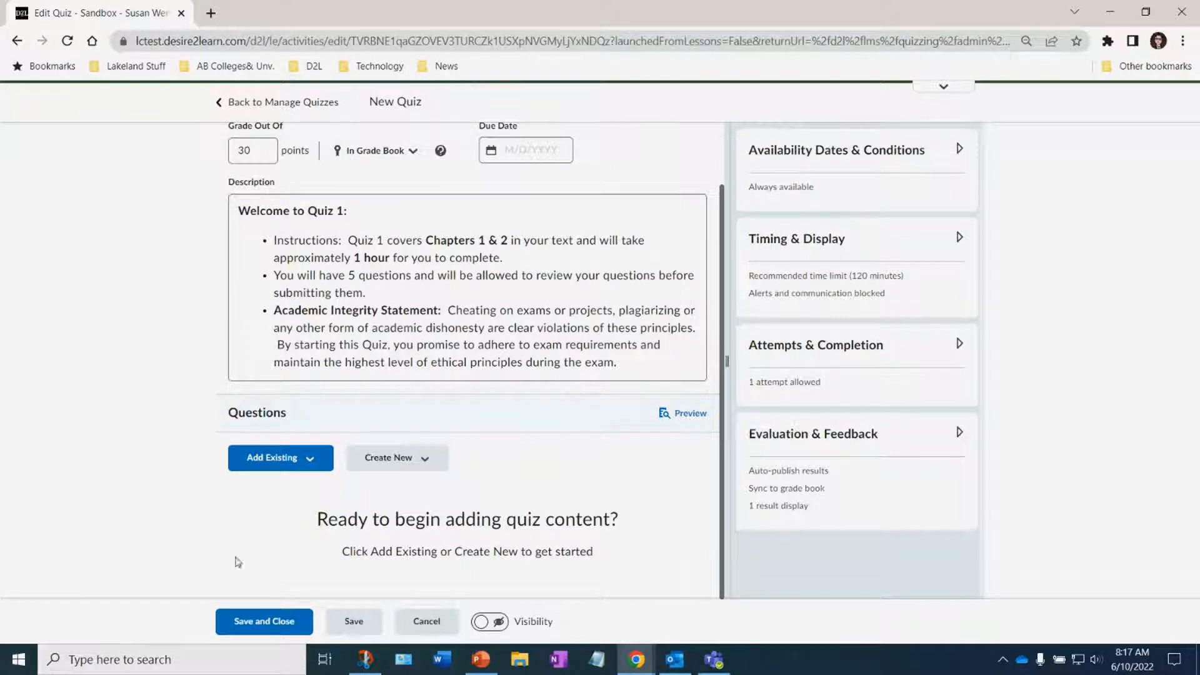
left_click(309, 462)
left_click(269, 543)
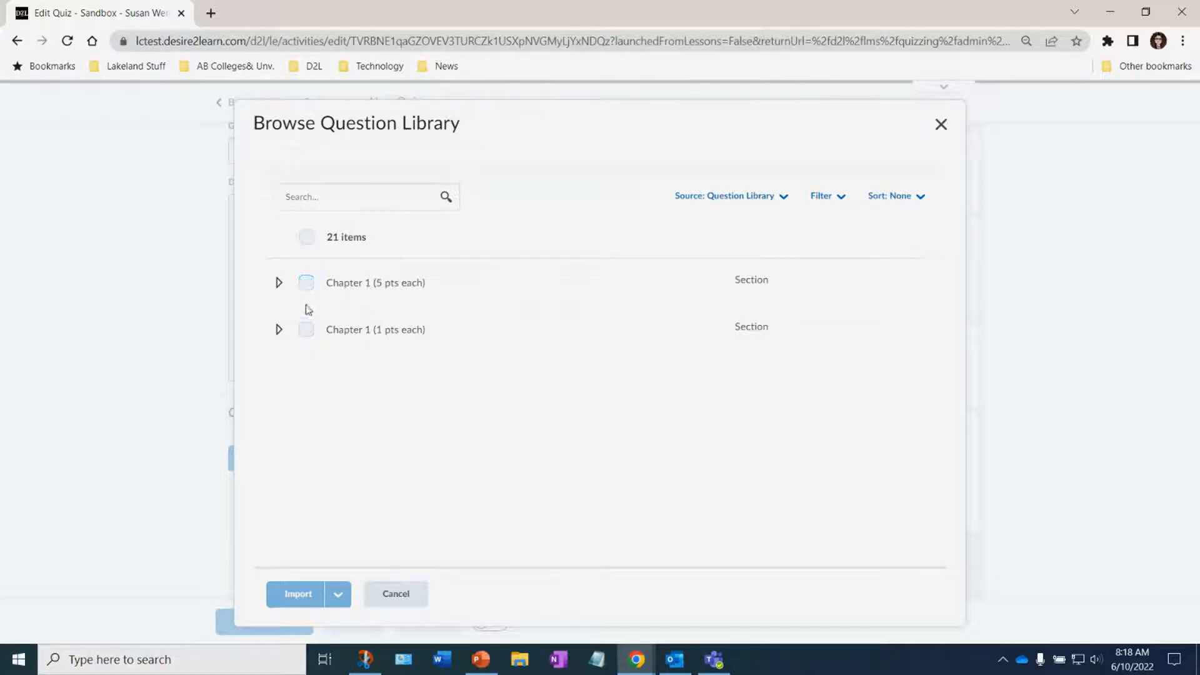
left_click(279, 283)
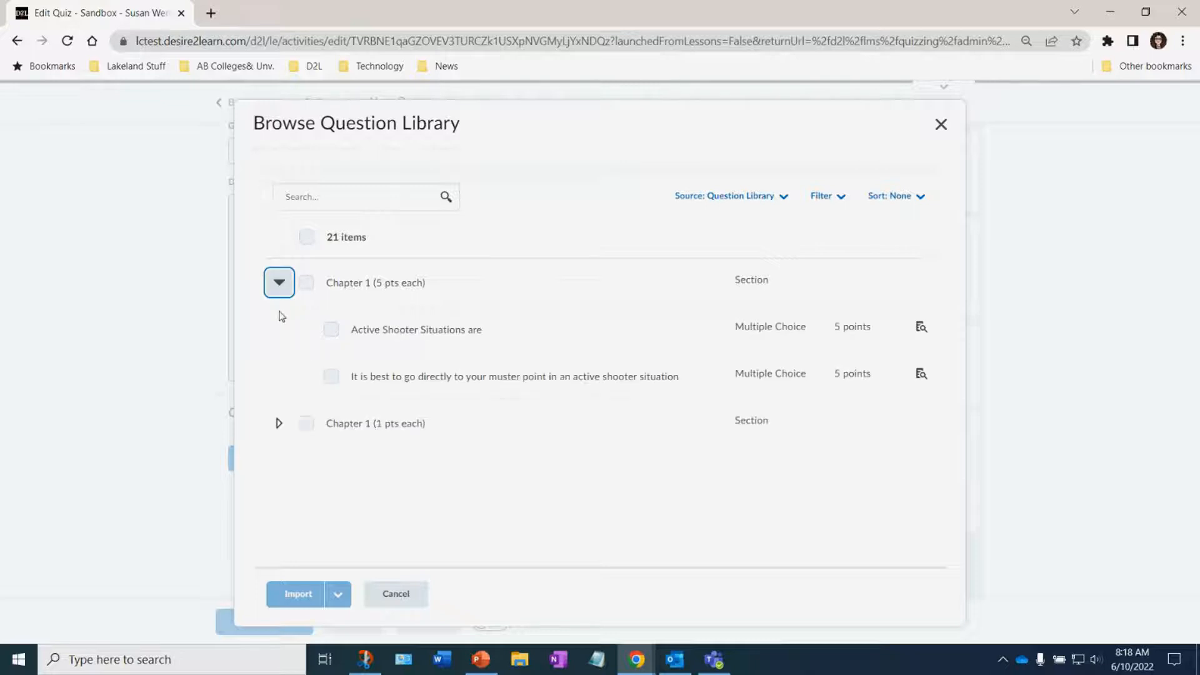
left_click(279, 423)
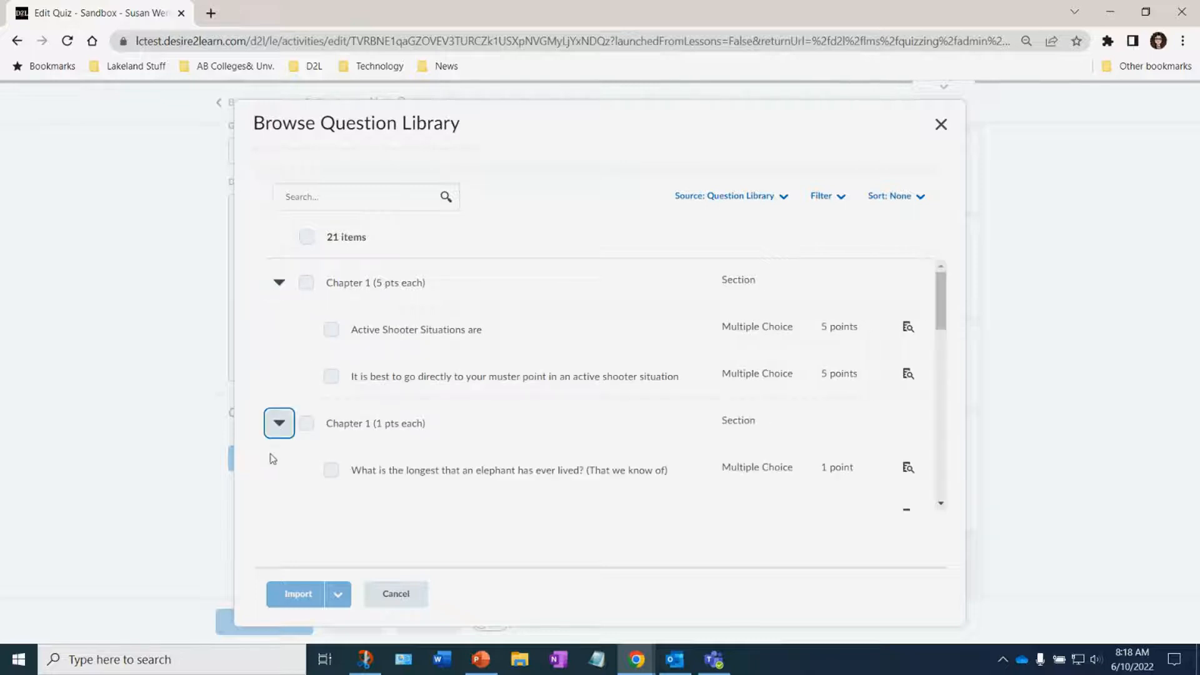
left_click(279, 423)
left_click(279, 423)
scroll(337, 449, "down", 2)
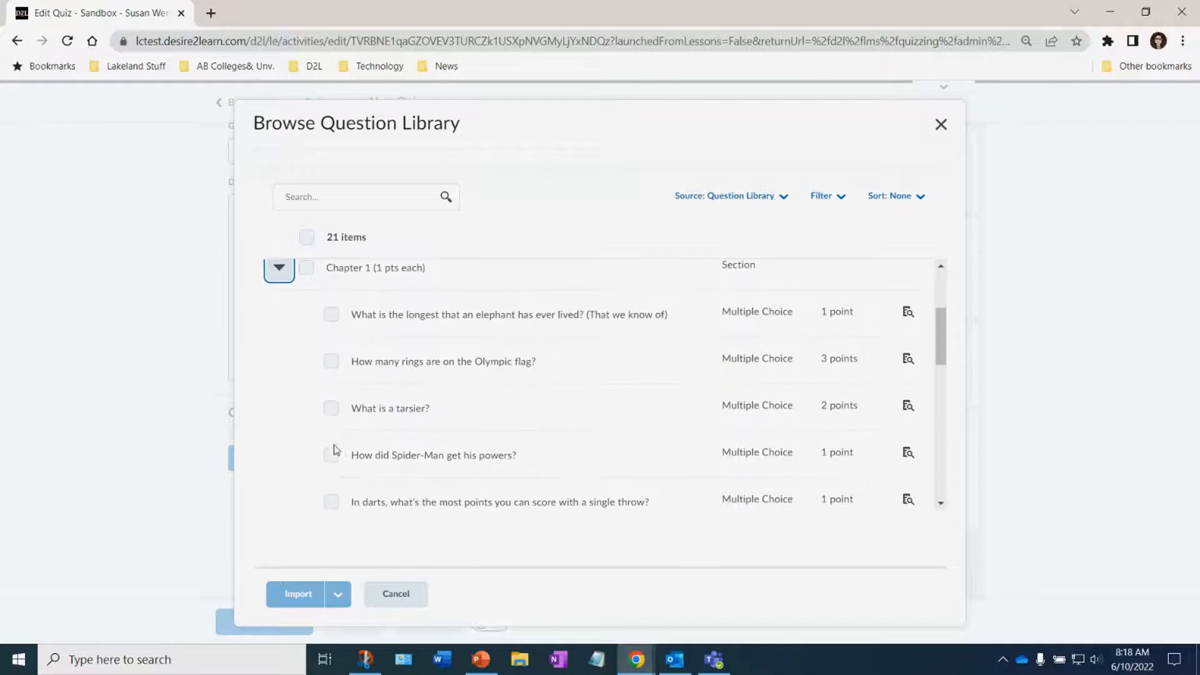
- Select the whole Chapter 1 (1 pts each) section with all its questions
left_click(331, 361)
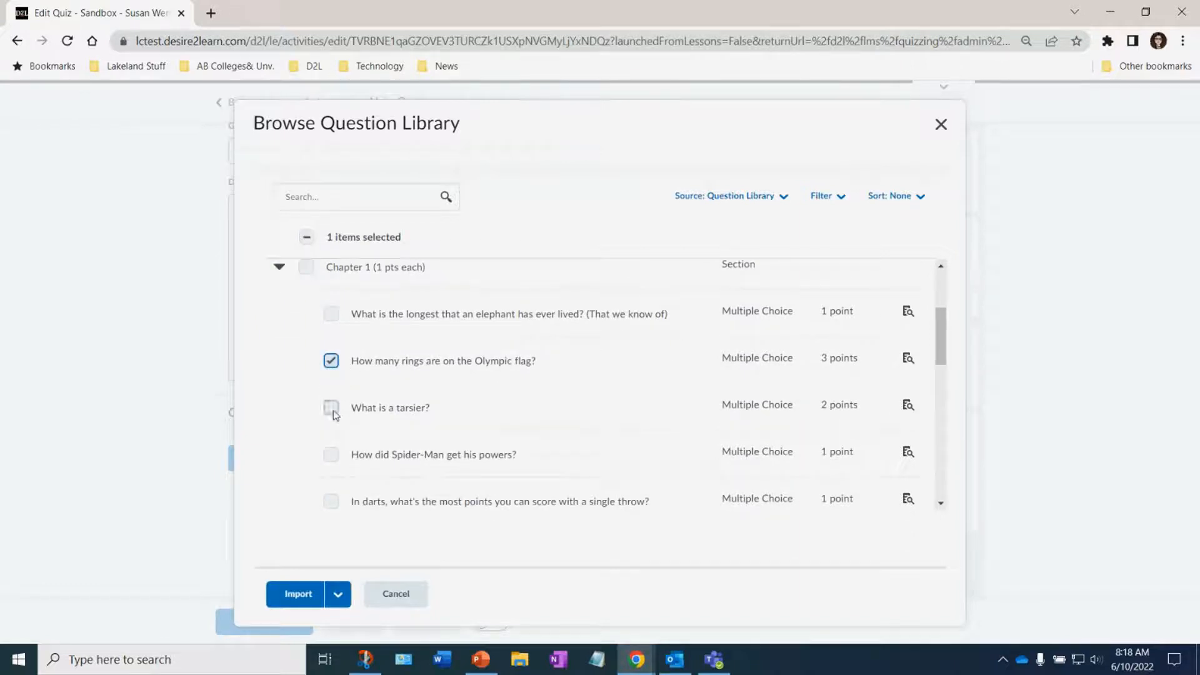
left_click(331, 455)
left_click(306, 272)
left_click(308, 269)
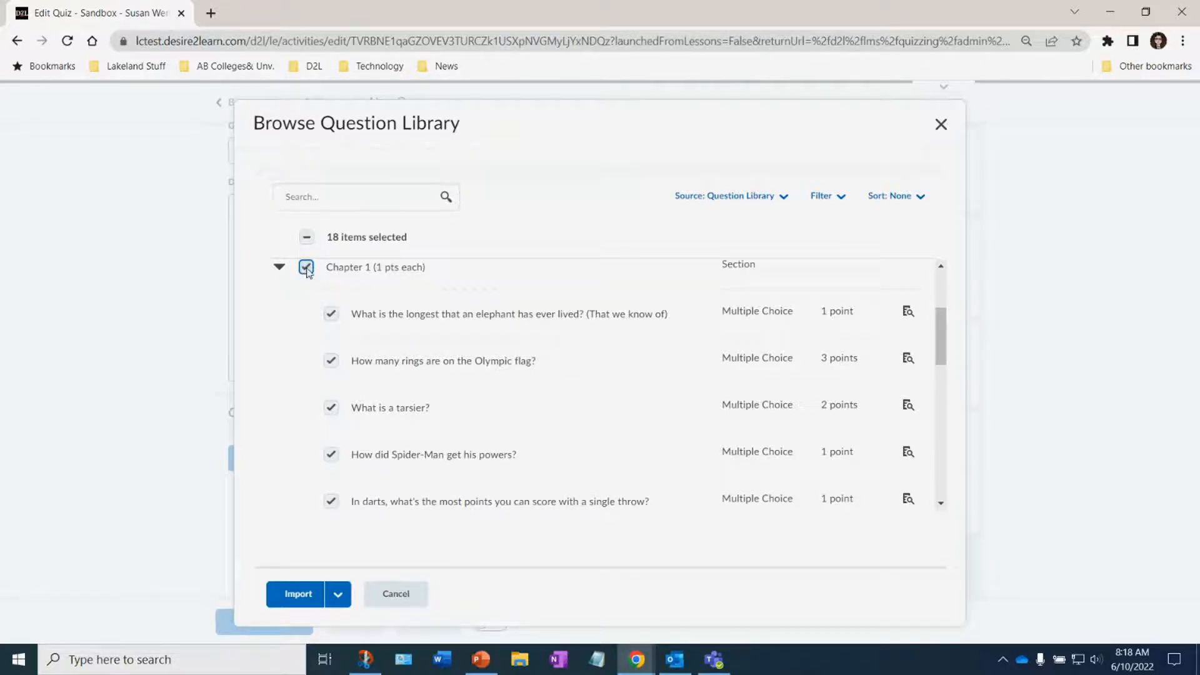
- View the filter and sort options available for the library questions
scroll(307, 272, "up", 3)
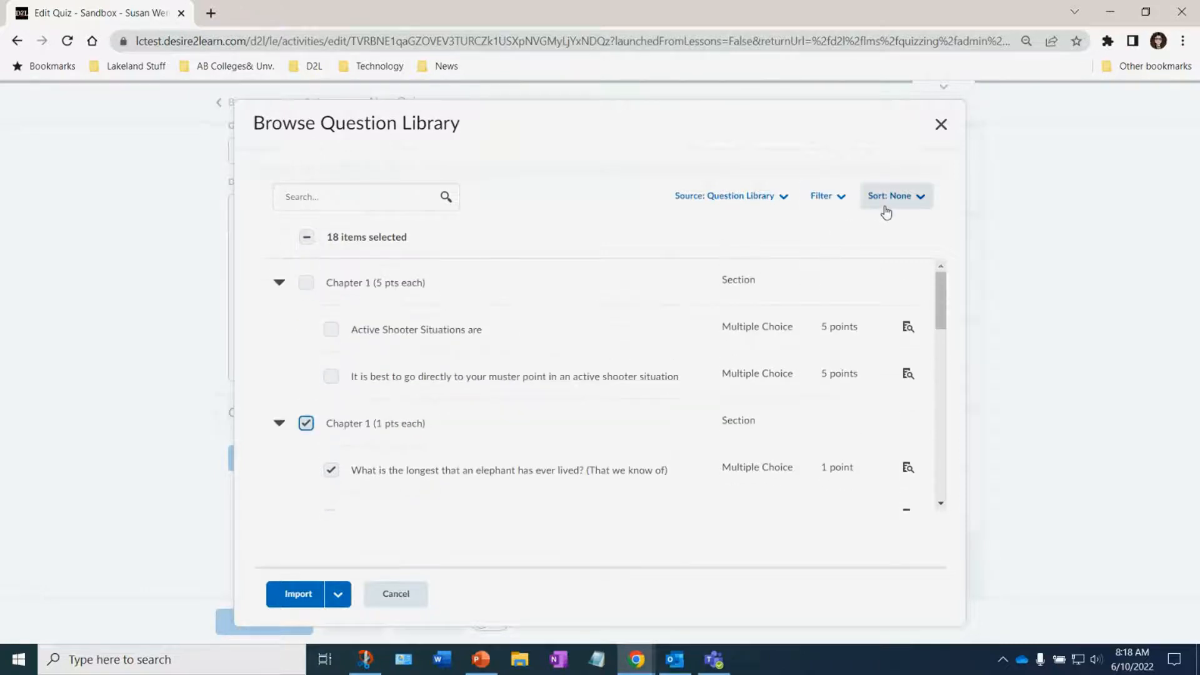
left_click(820, 195)
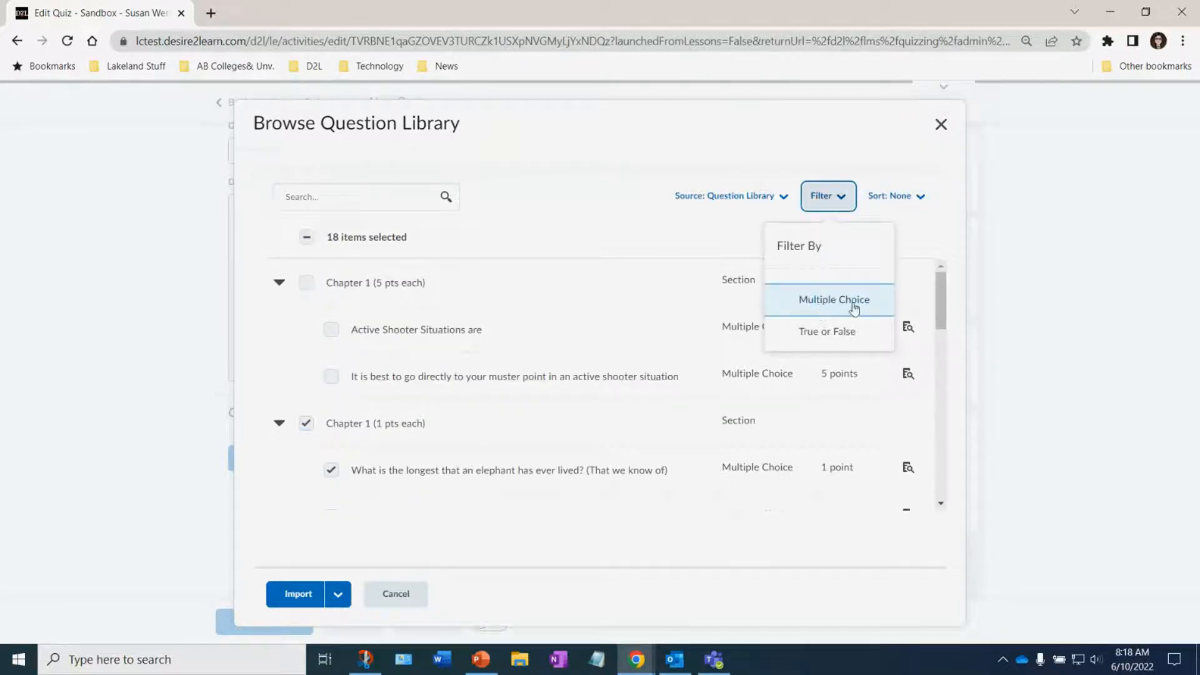
left_click(918, 199)
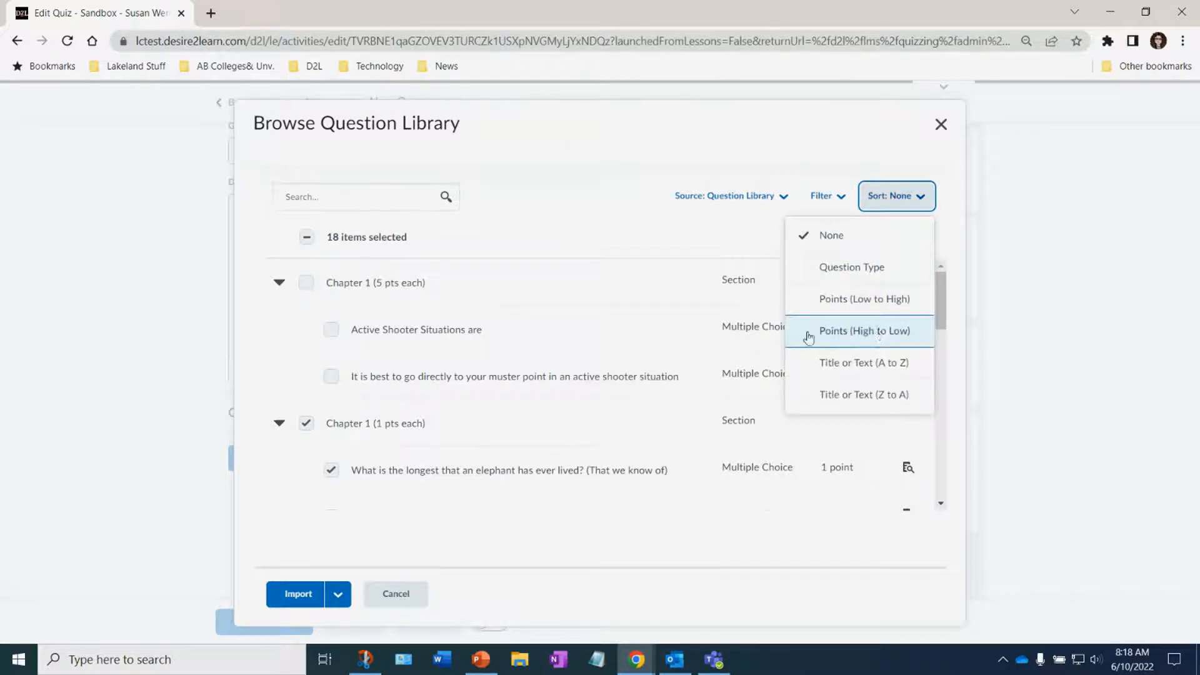
- Add the Chapter 1 (5 pts each) section to the selection and import all selected questions into the quiz
left_click(314, 284)
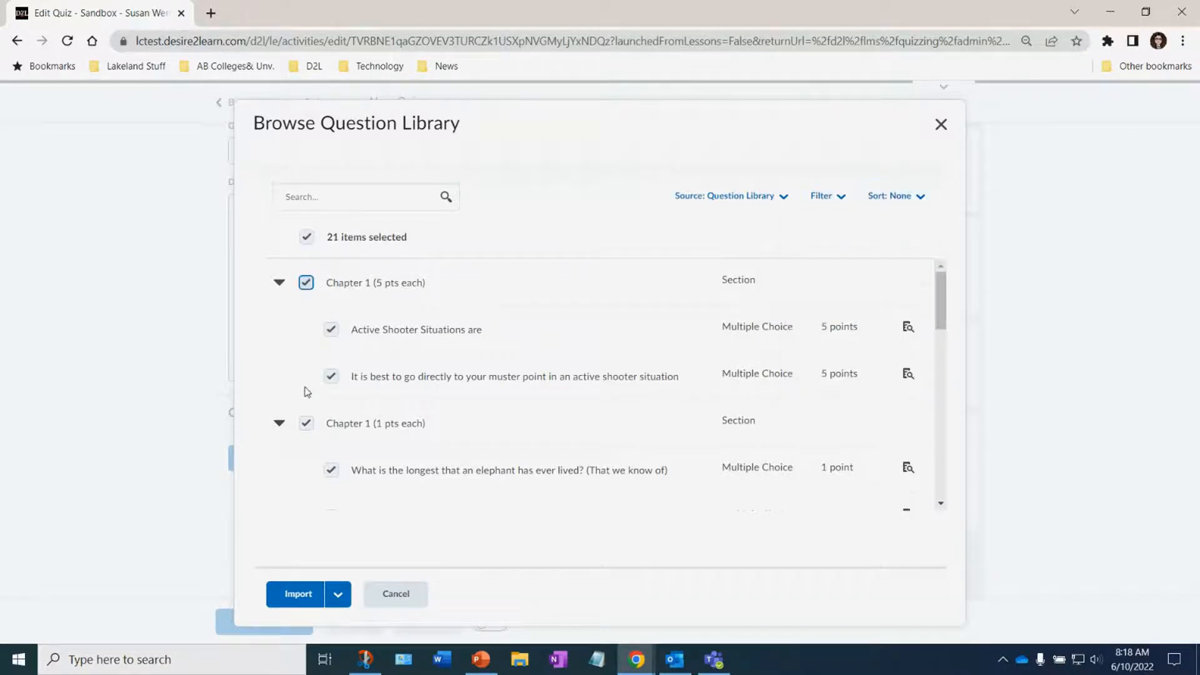
left_click(291, 593)
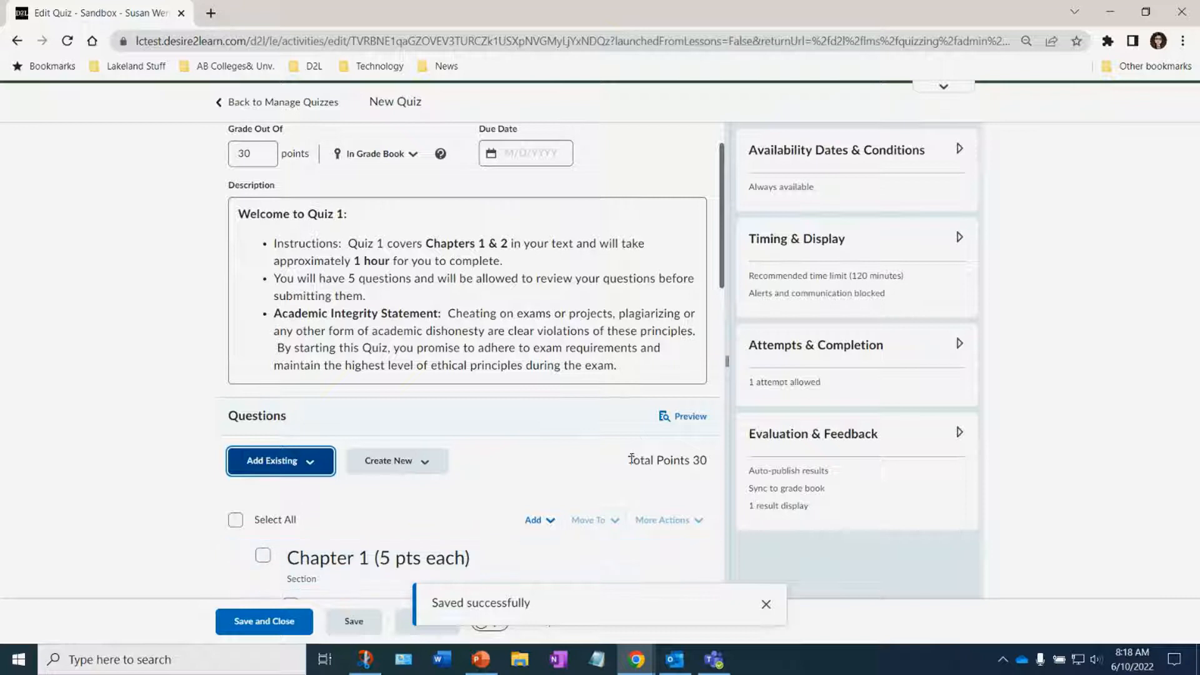
- Compare the total points of the imported questions with the quiz's Grade Out Of value
left_click_drag(630, 459, 711, 464)
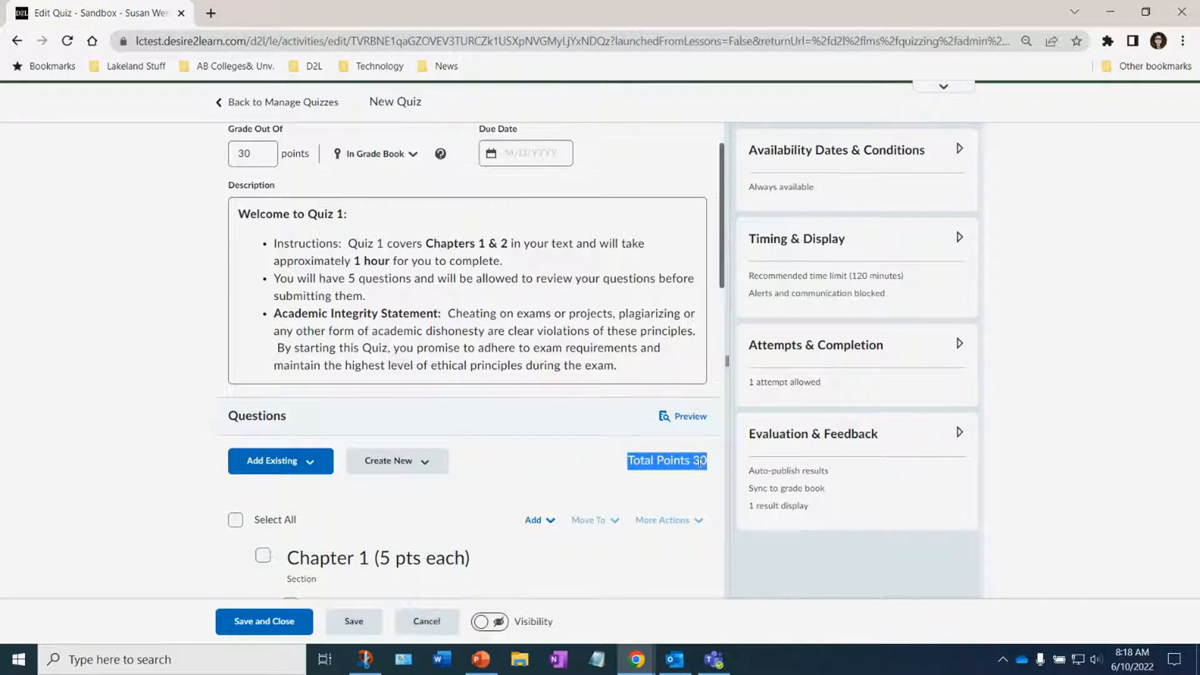
double_click(253, 155)
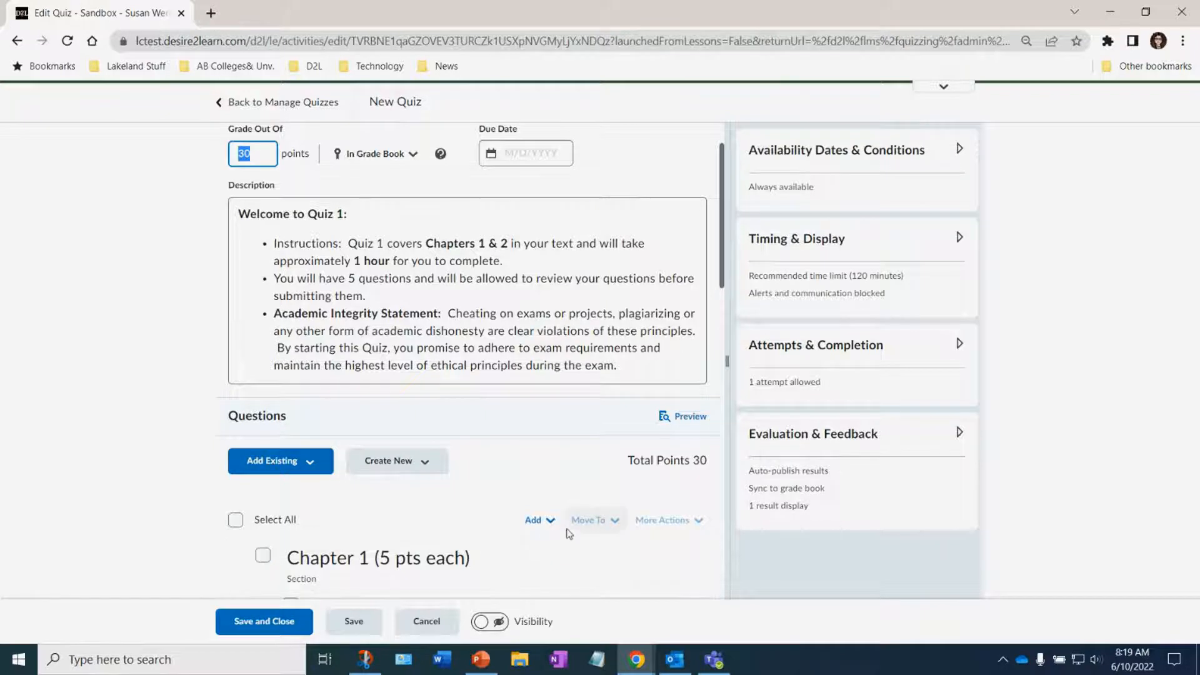
scroll(665, 516, "up", 1)
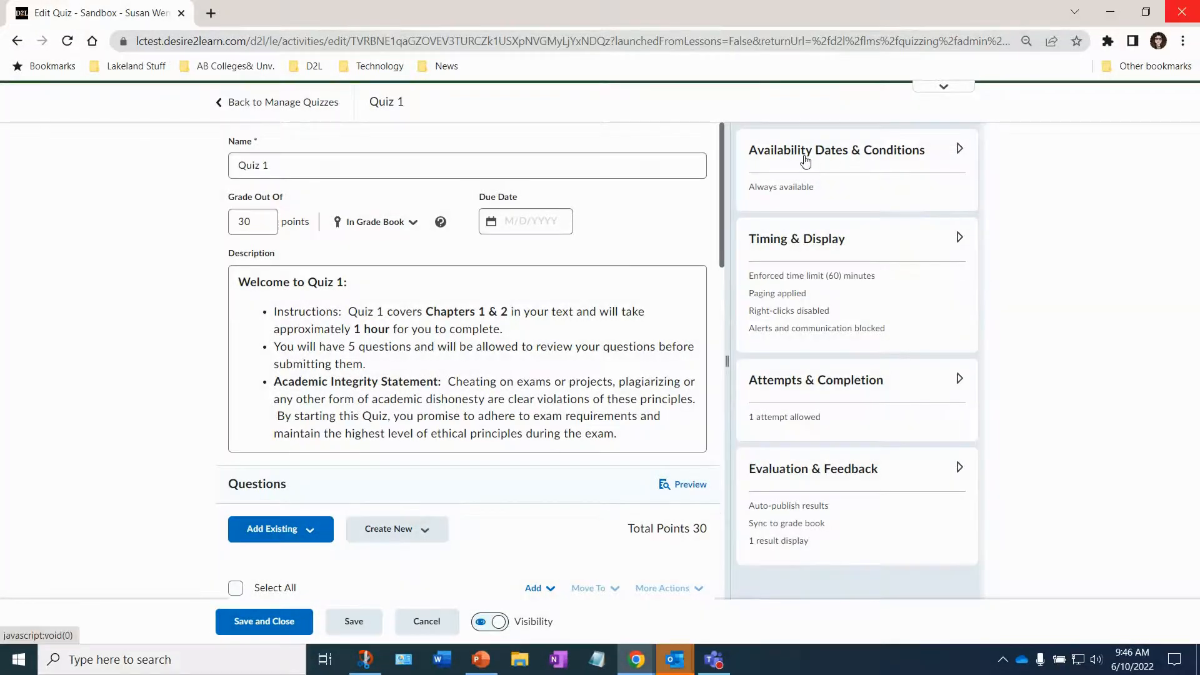
- Set the quiz's availability start to 6/17/2022 at 8:30 AM
left_click(810, 160)
left_click(800, 220)
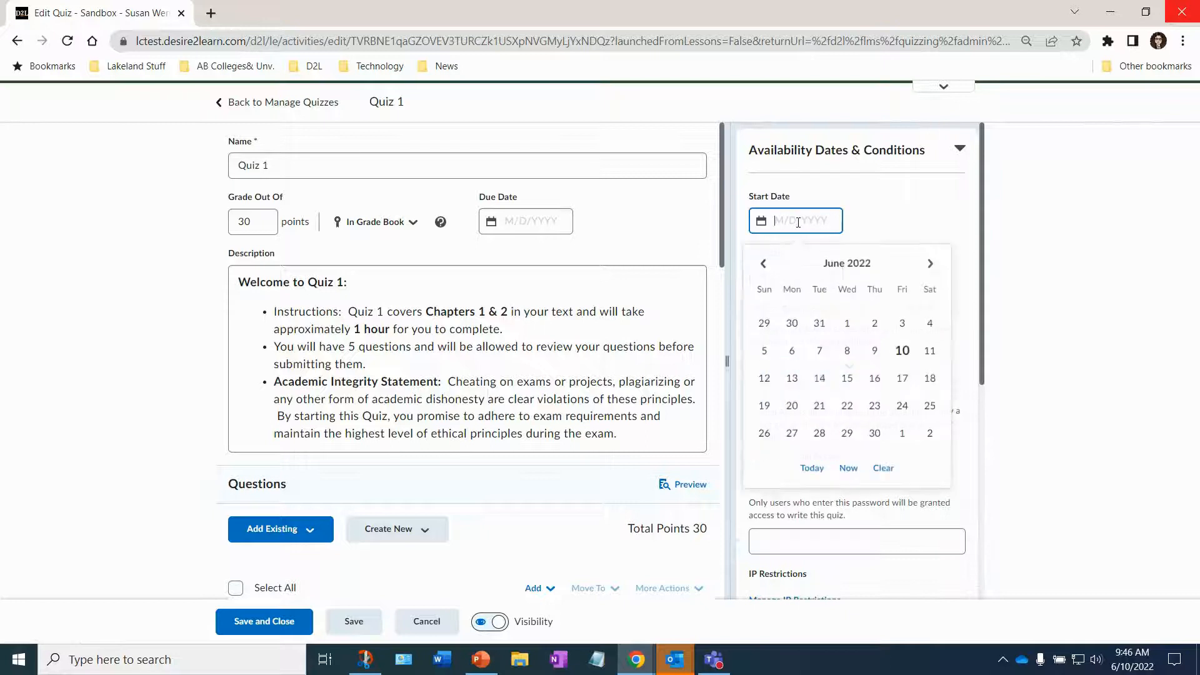
left_click(902, 379)
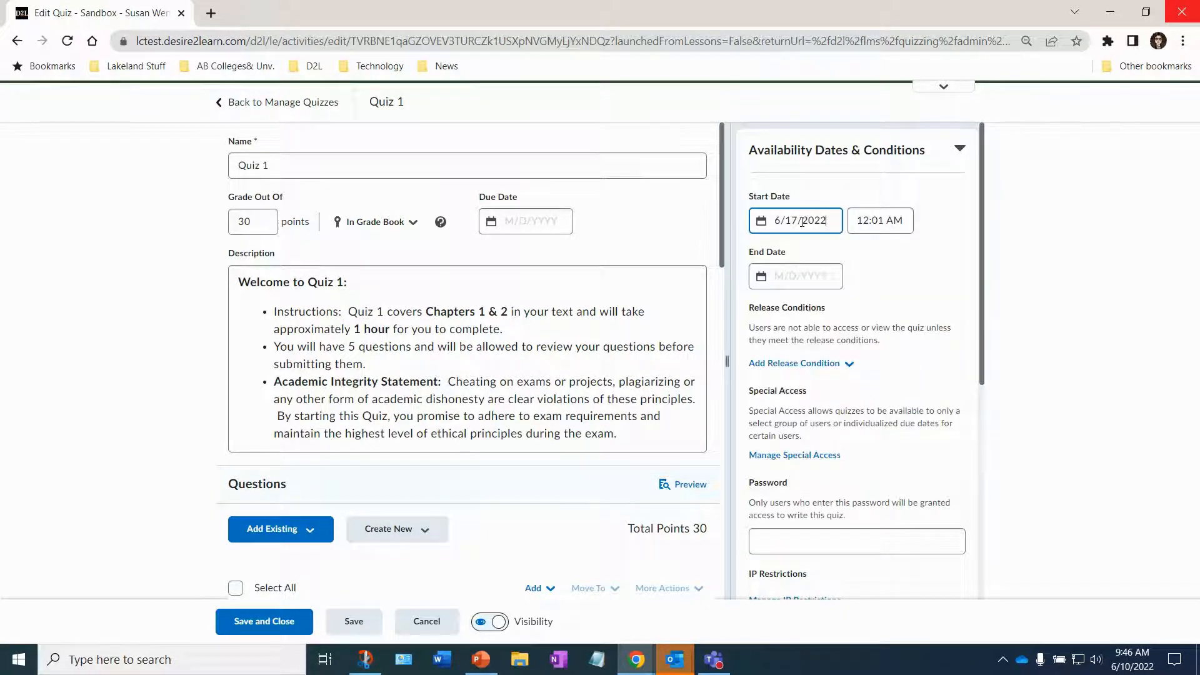
left_click(885, 221)
left_click_drag(943, 268, 948, 324)
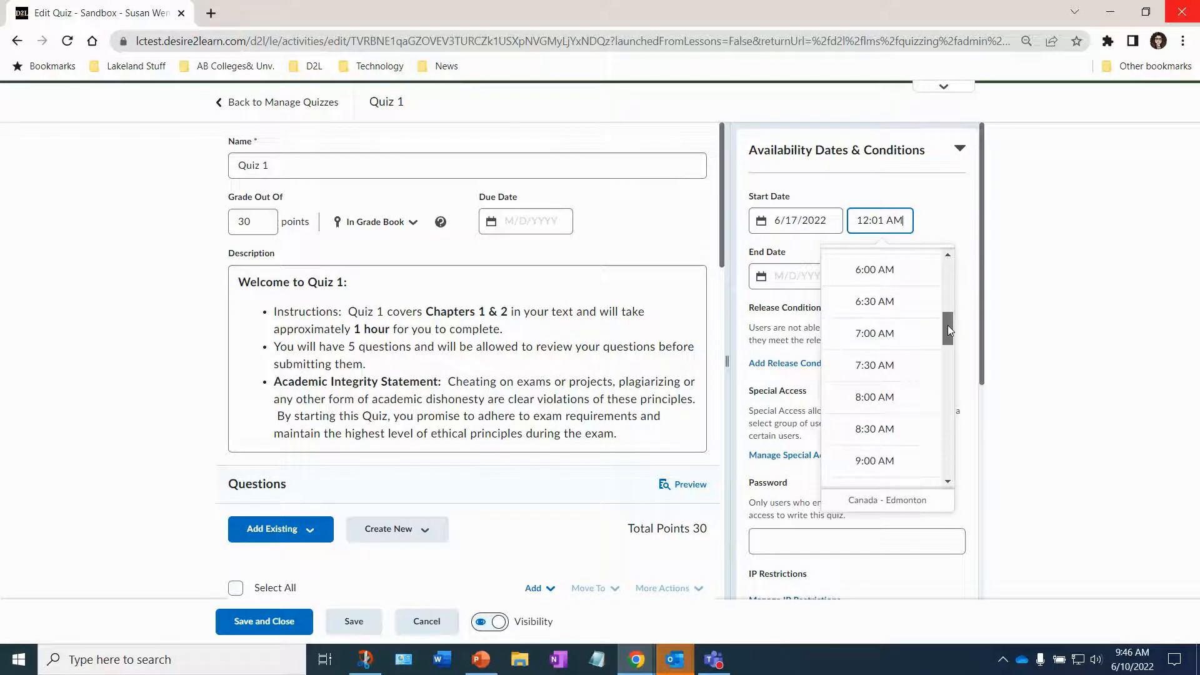
left_click(909, 430)
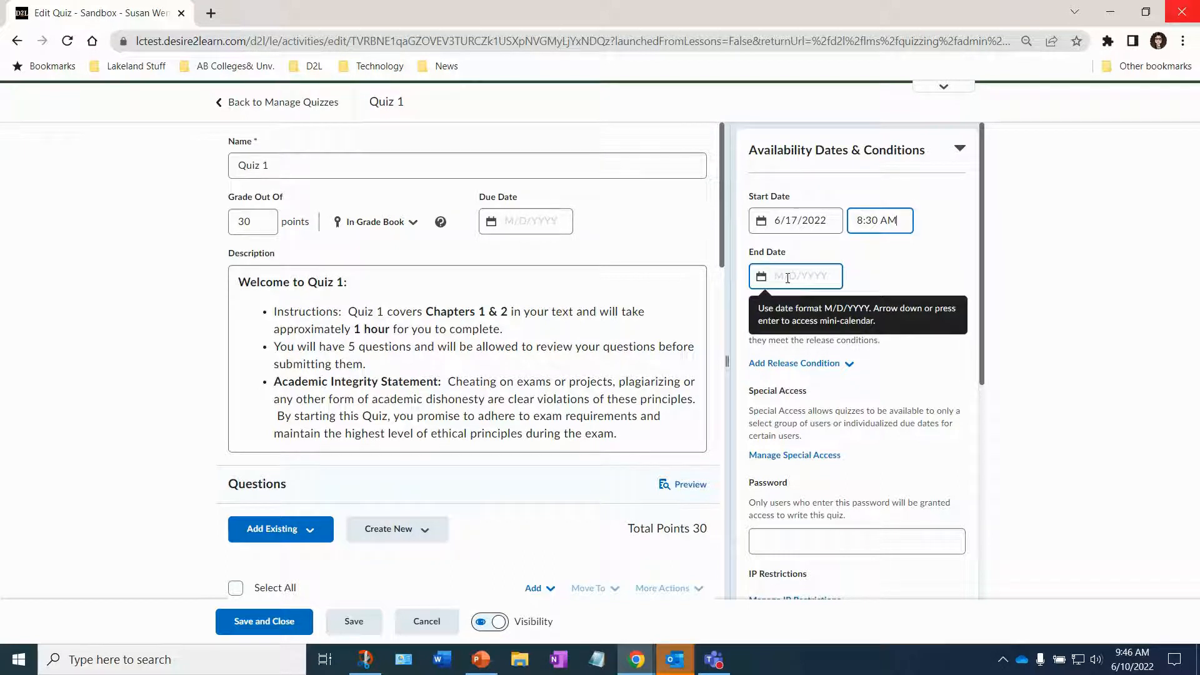
left_click(870, 224)
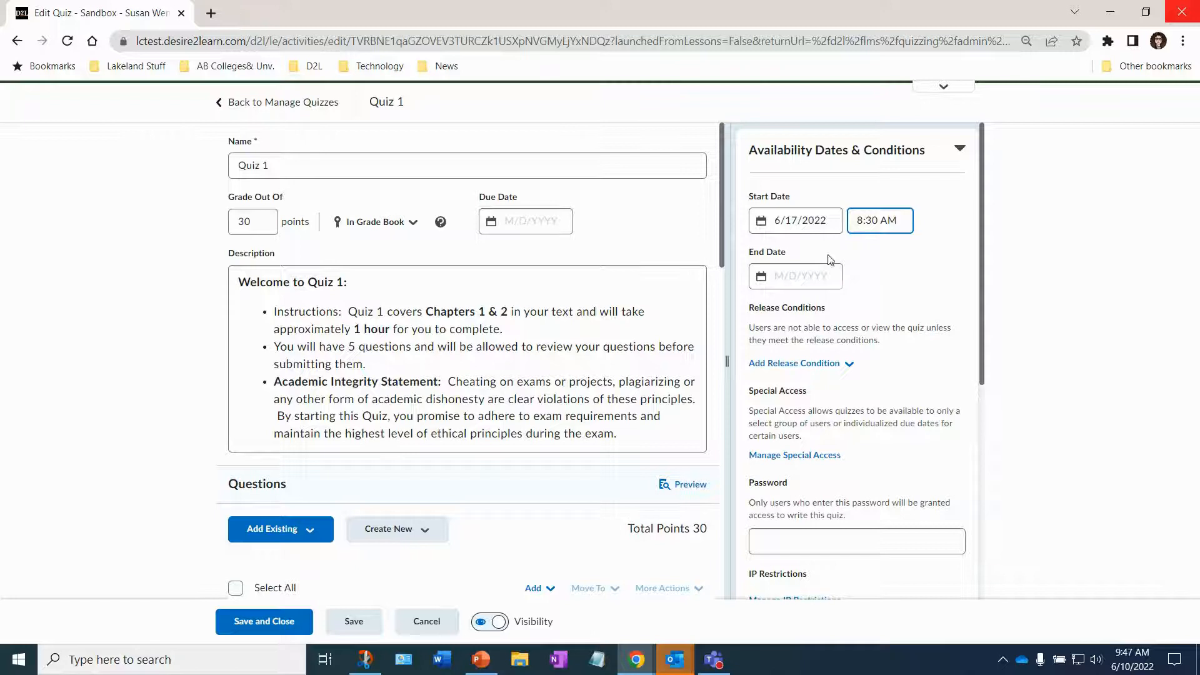
- Set the quiz's availability end to 6/17/2022 at 9:00 AM
left_click(784, 275)
left_click(901, 441)
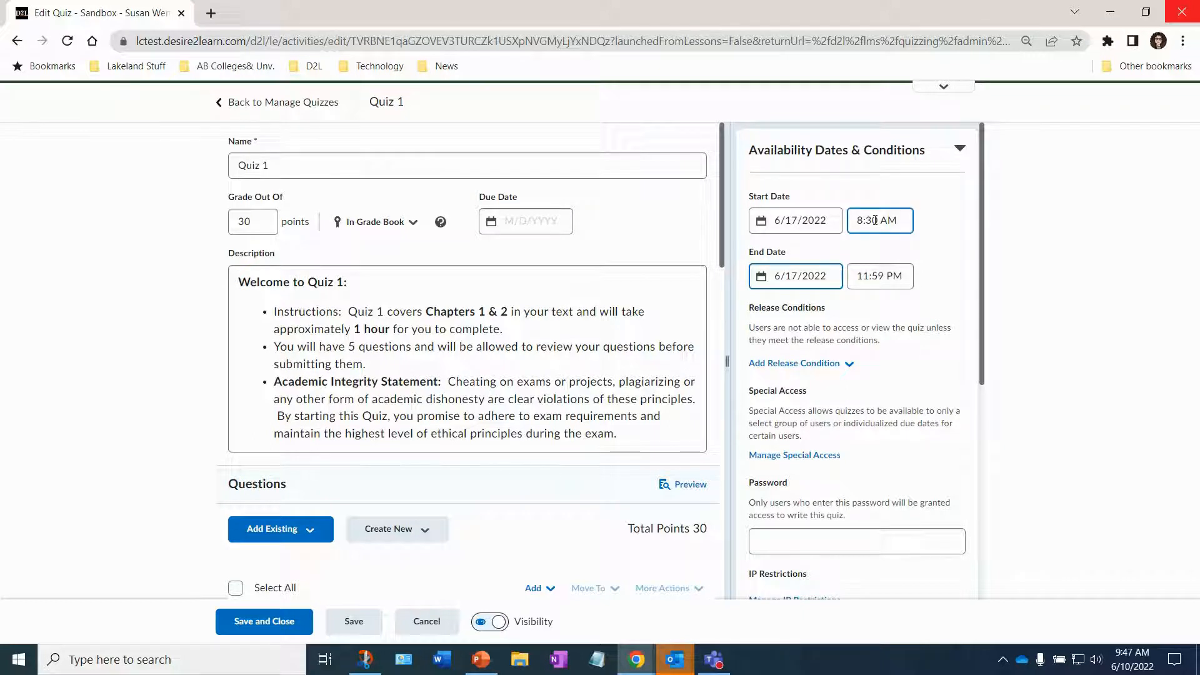
left_click(895, 275)
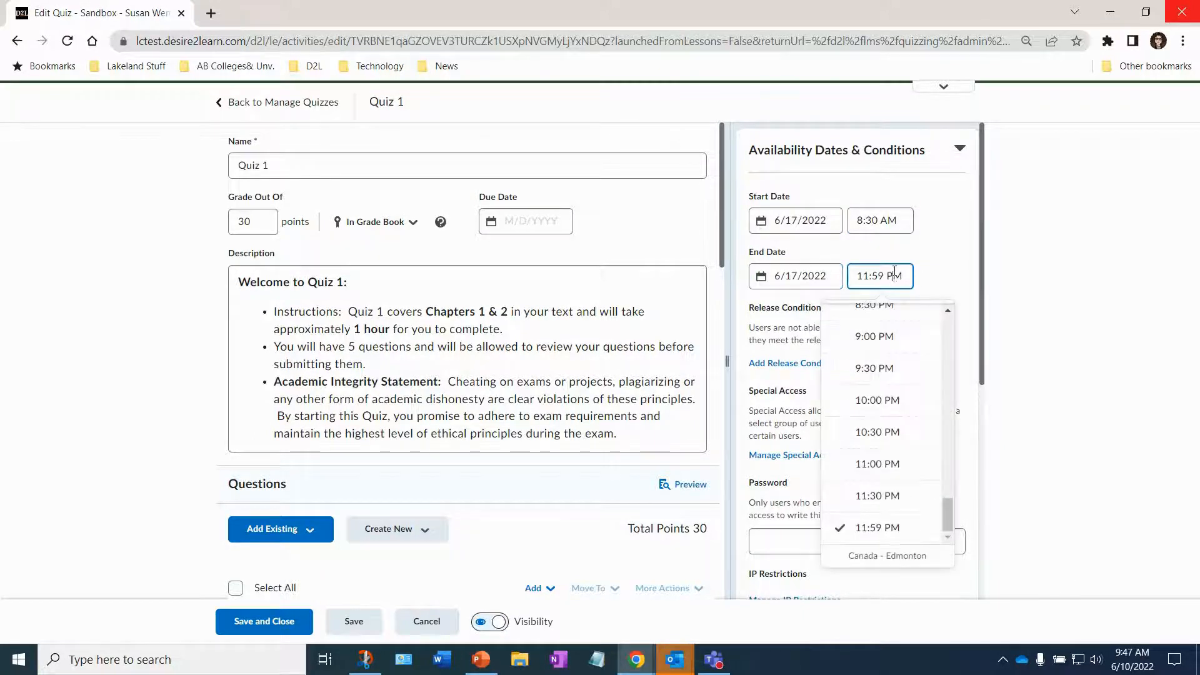
left_click_drag(948, 508, 950, 400)
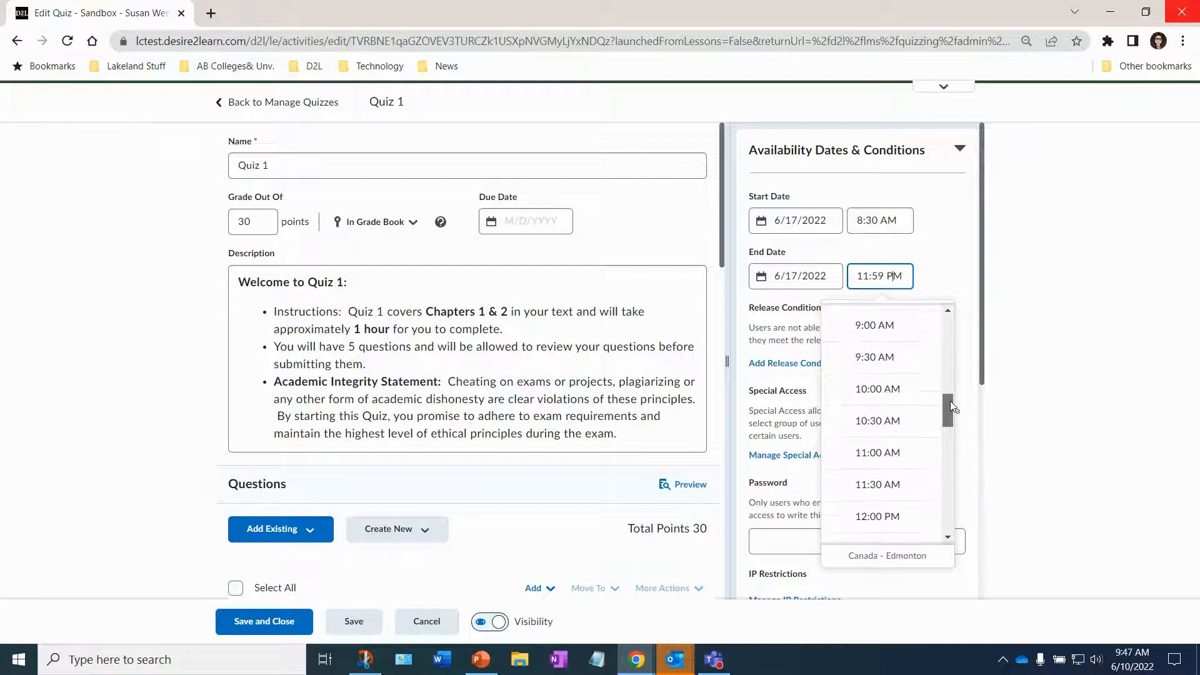
left_click(896, 318)
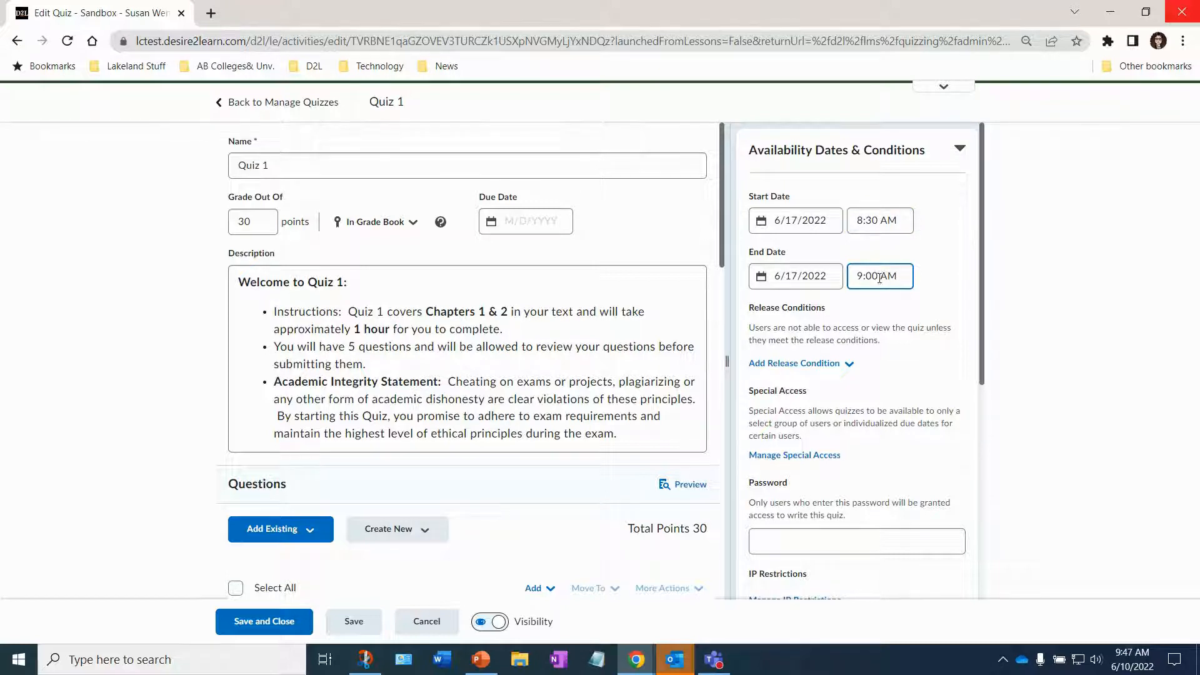
- Set the quiz's due date to 6/17/2022 at 9:00 AM
left_click(518, 221)
left_click(583, 383)
left_click(603, 222)
left_click_drag(673, 459, 679, 345)
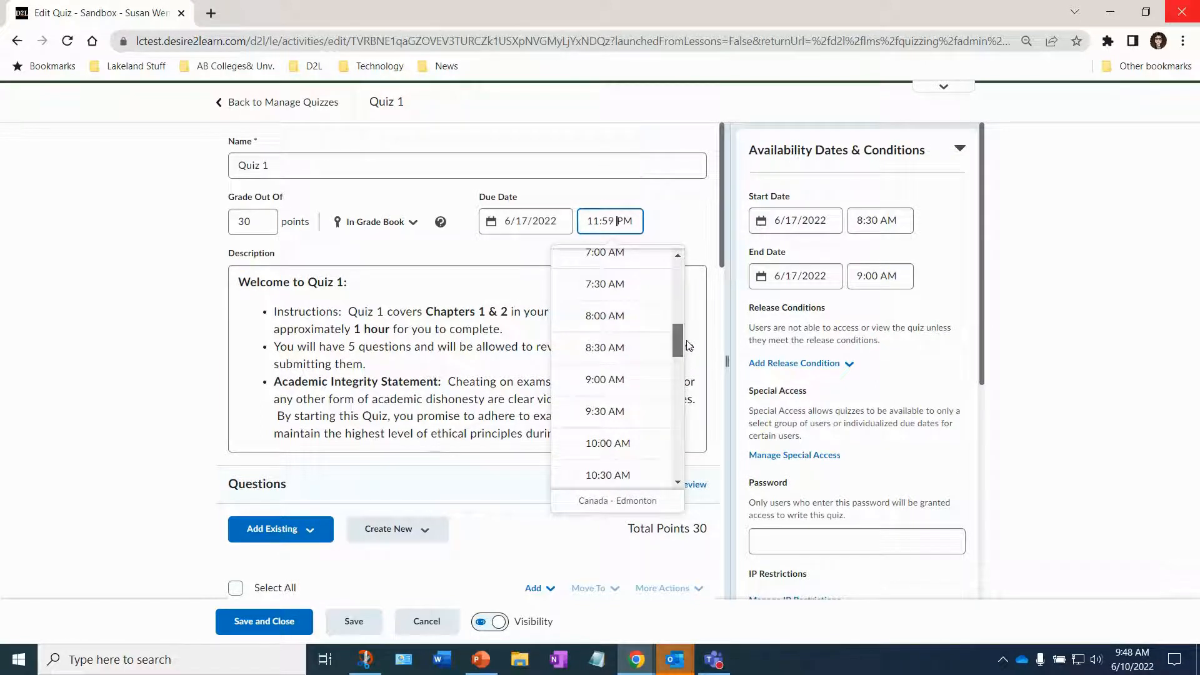
left_click(610, 381)
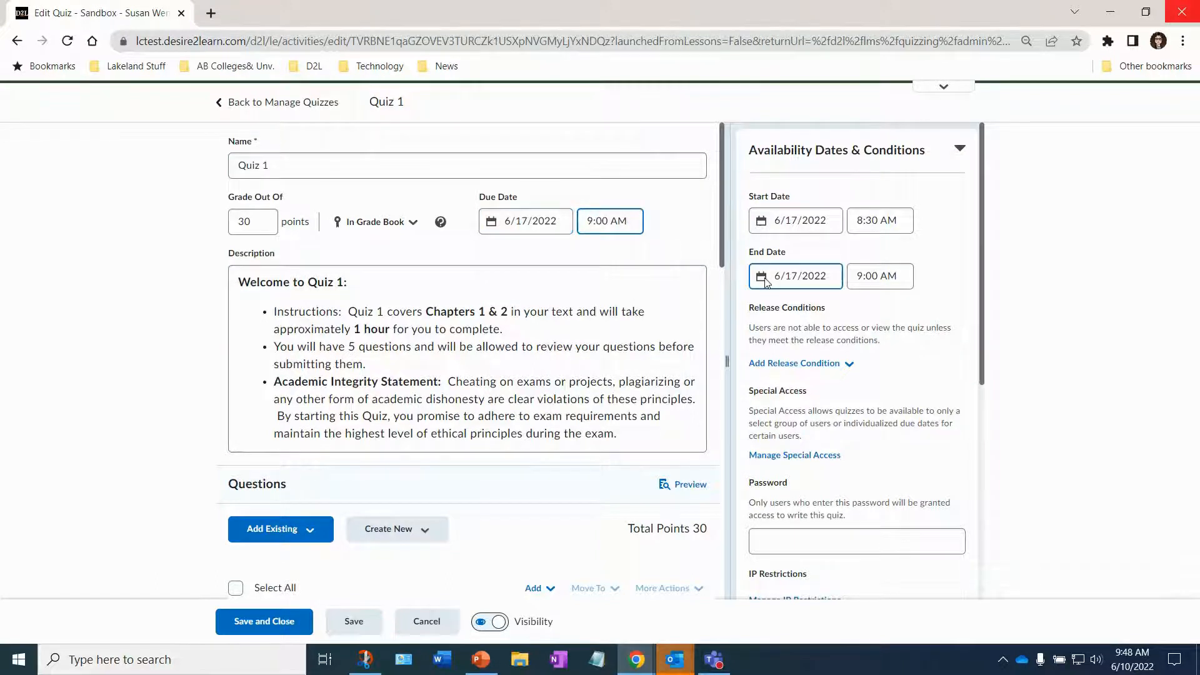
left_click(795, 230)
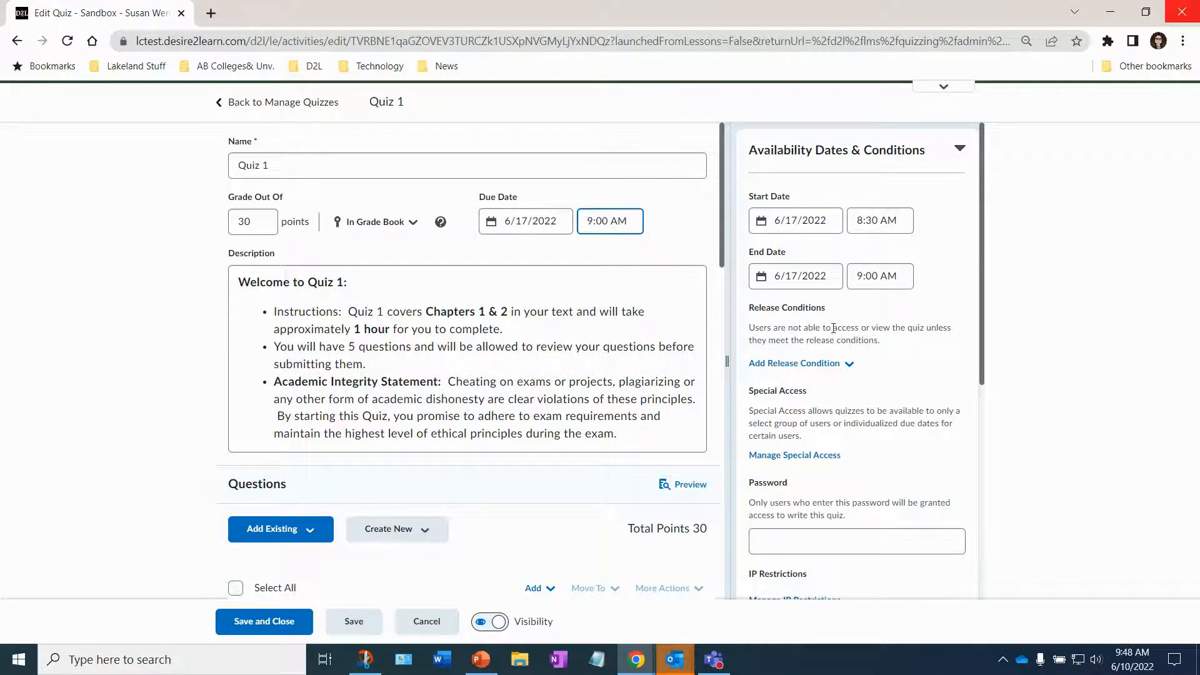
- Start adding special access for the quiz and select one user from the user list
scroll(850, 339, "down", 1)
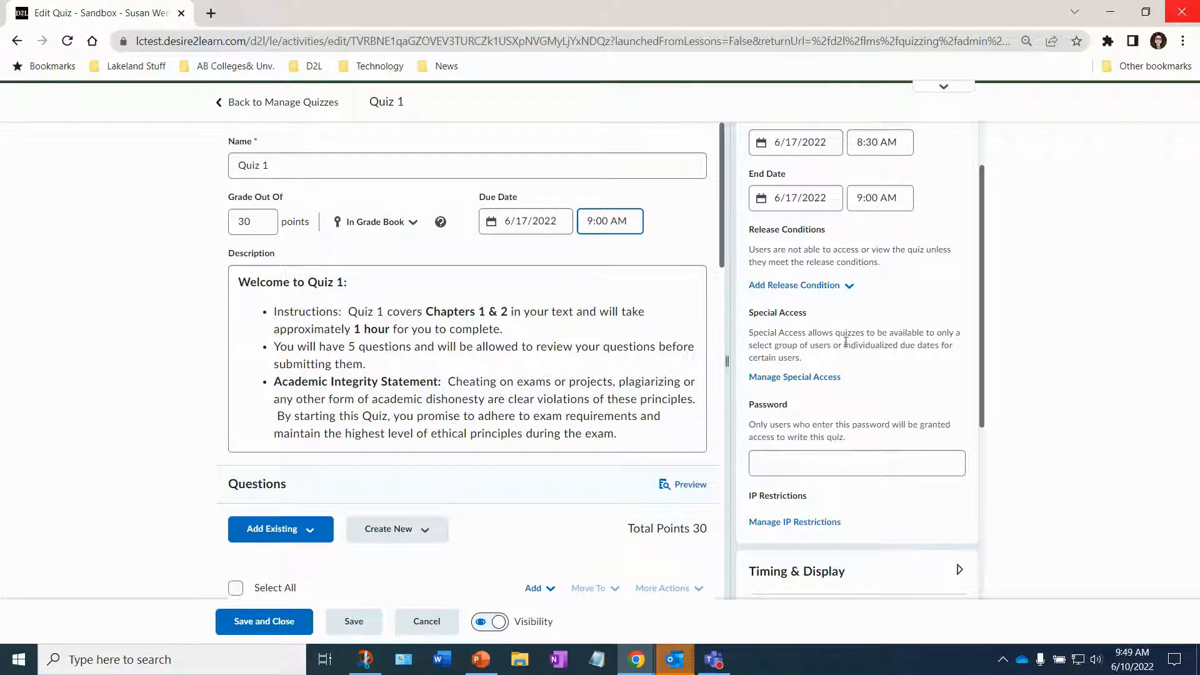
left_click(825, 388)
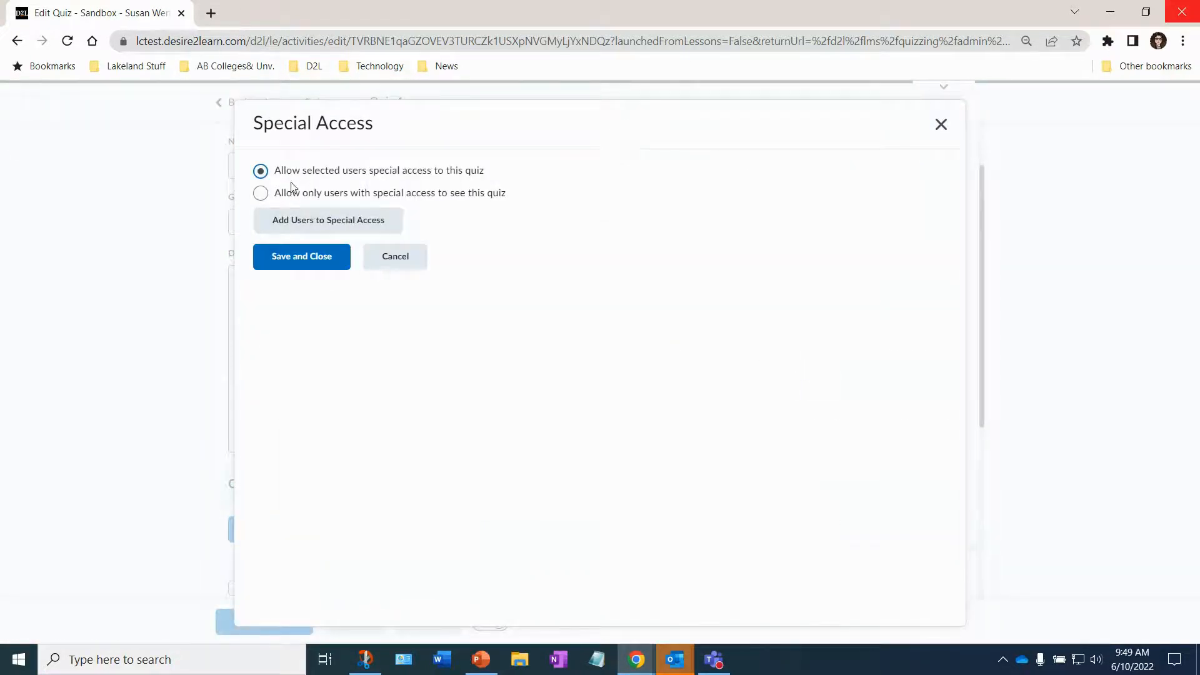
left_click(314, 233)
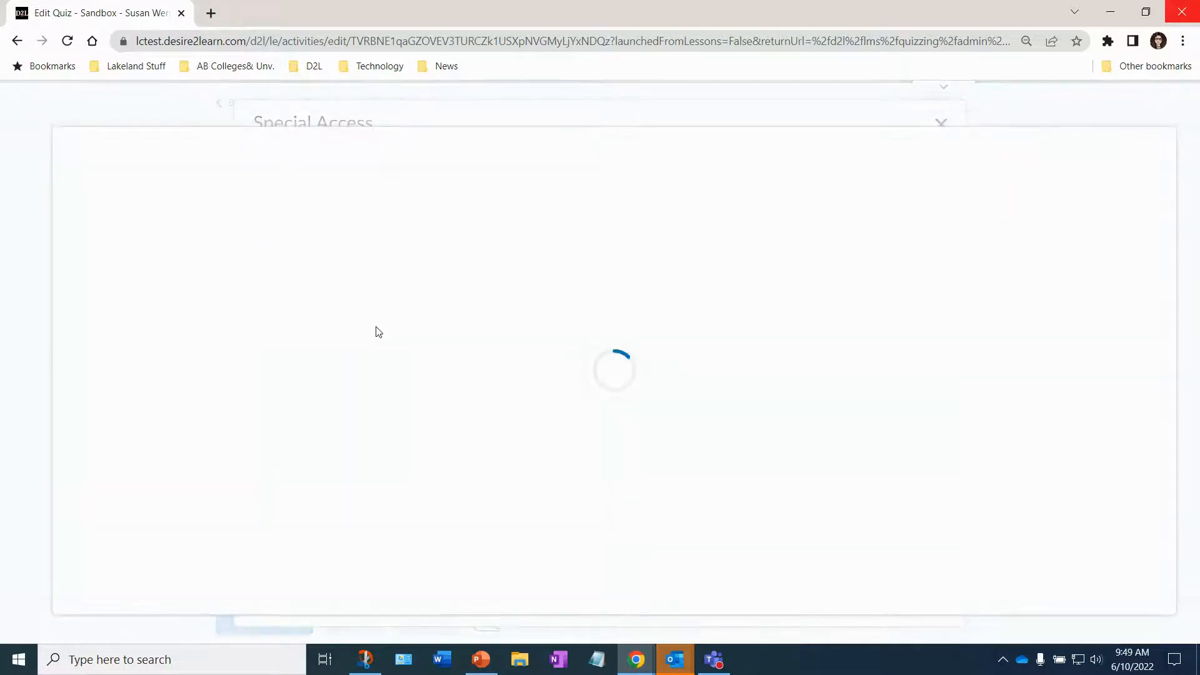
scroll(269, 397, "down", 7)
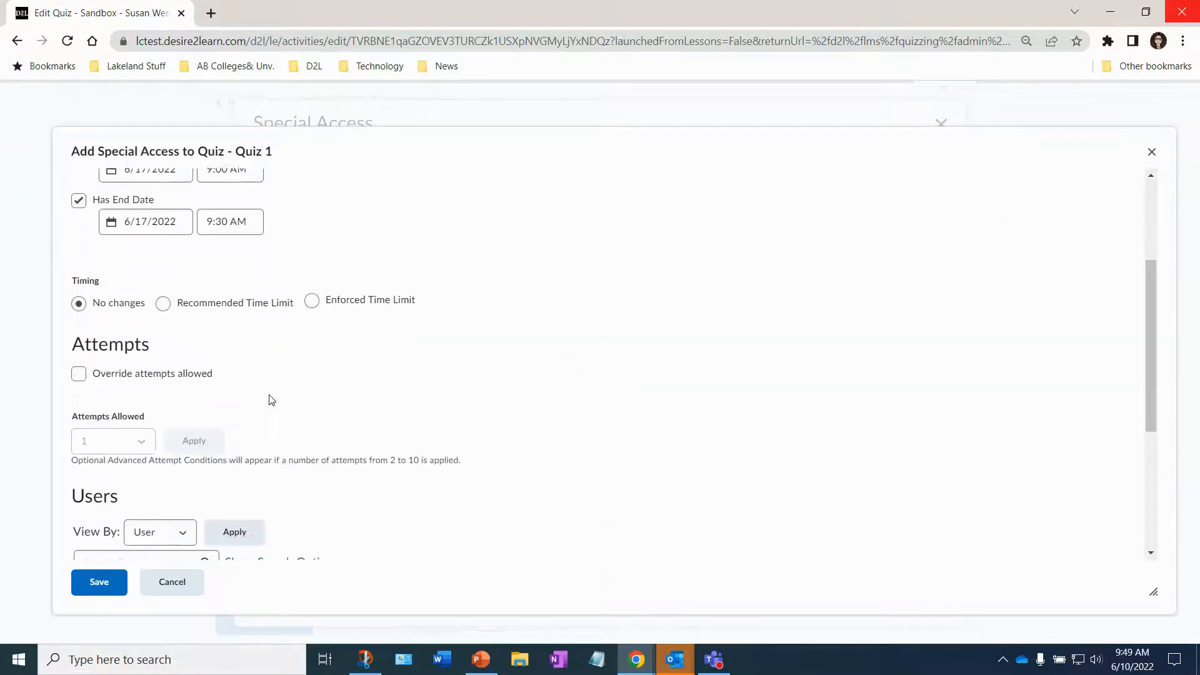
left_click(91, 438)
scroll(178, 490, "up", 8)
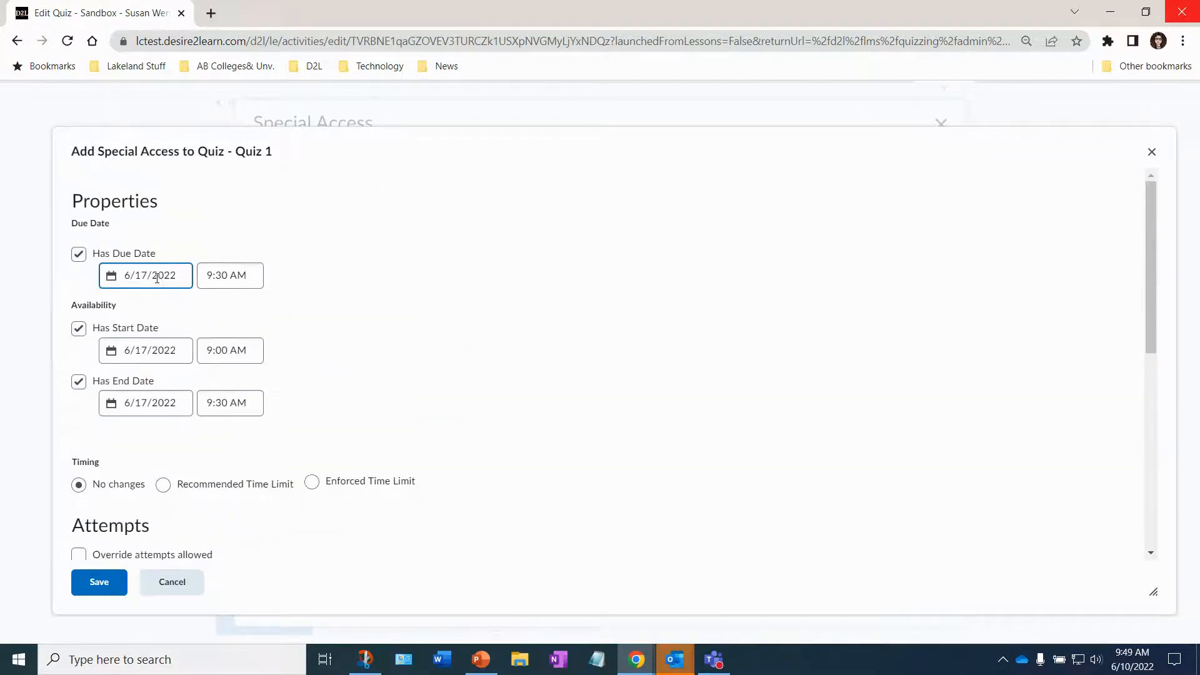
- Set the special access due, start and end dates to 6/20/2022, save them, and collapse the availability settings
left_click(177, 272)
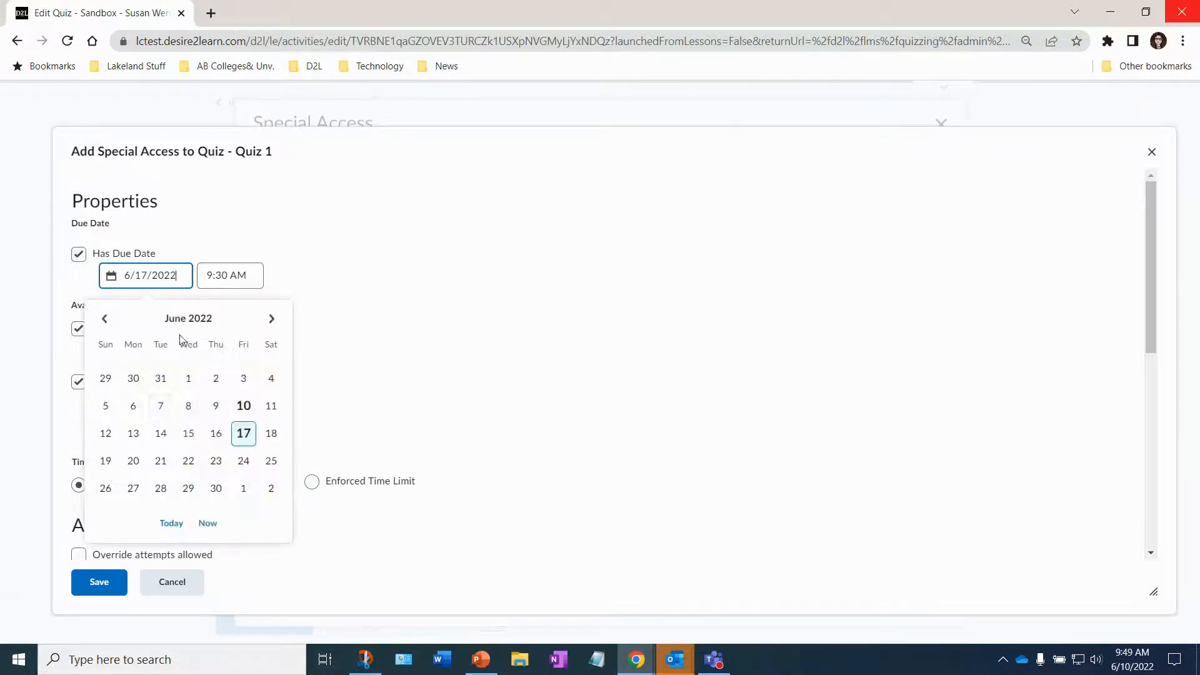
left_click(134, 462)
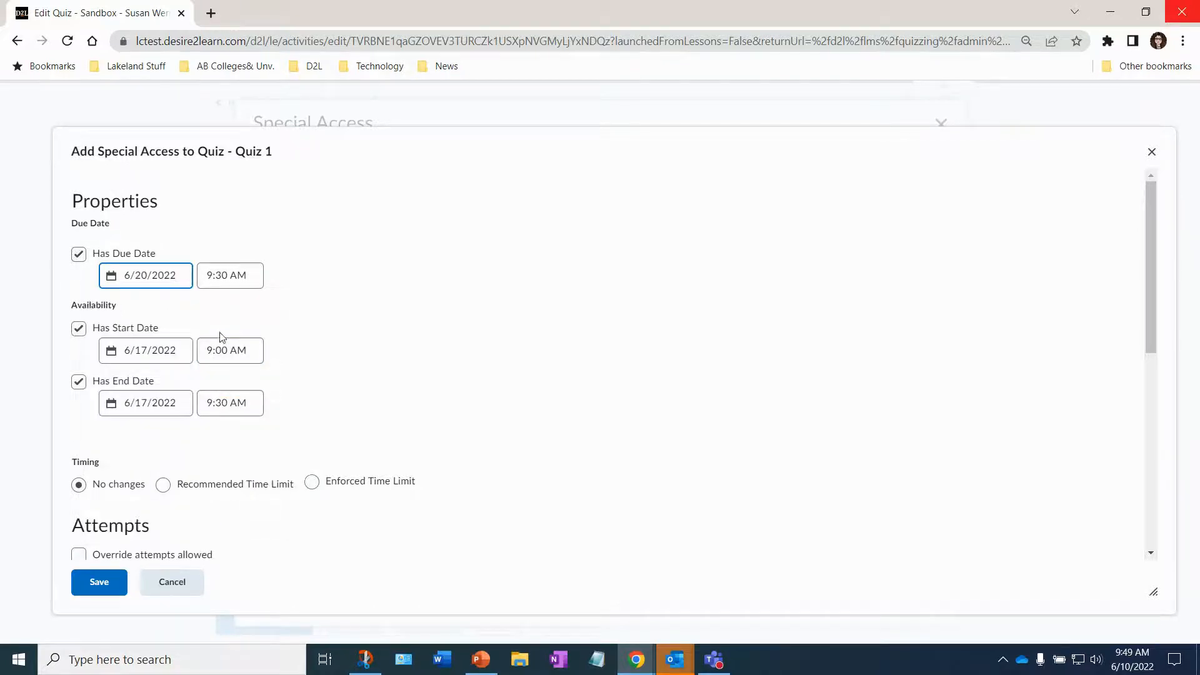
left_click(176, 344)
left_click(134, 533)
left_click(173, 403)
left_click(134, 515)
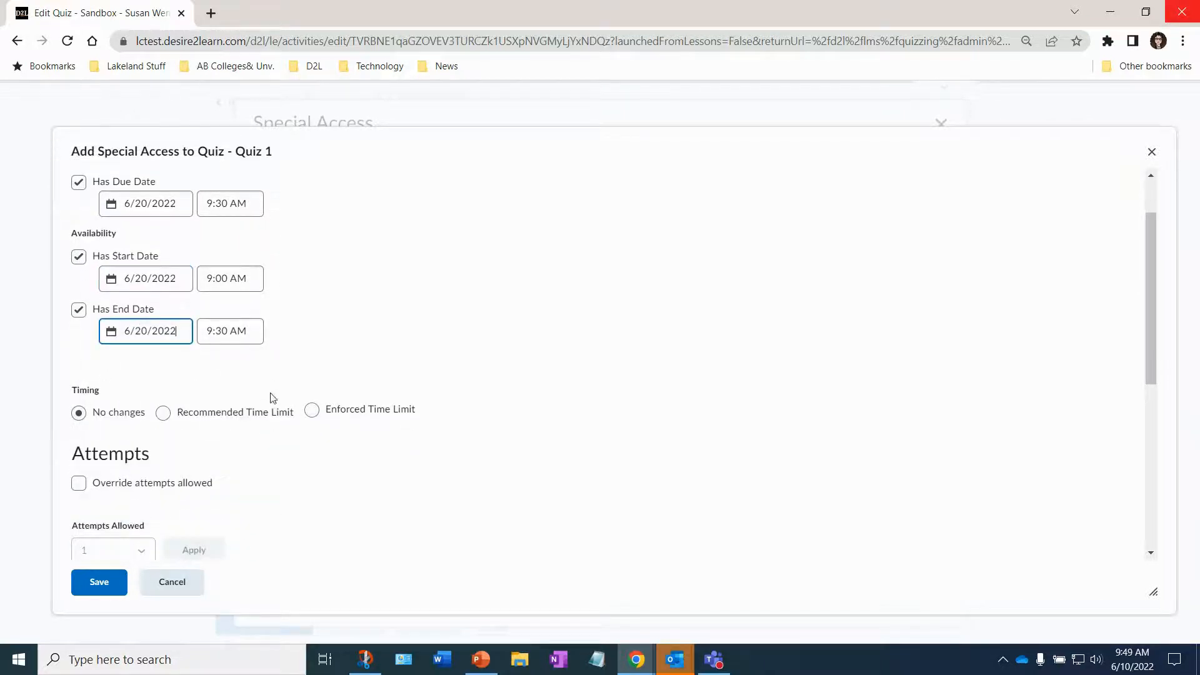
left_click(103, 584)
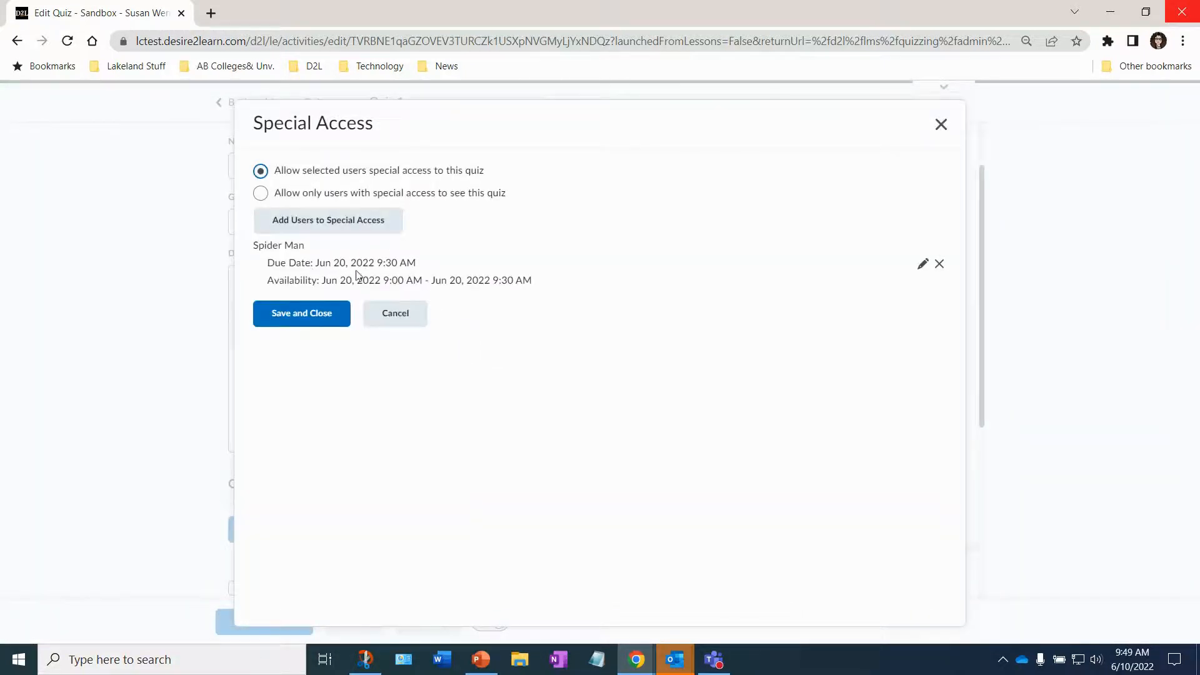
left_click(331, 315)
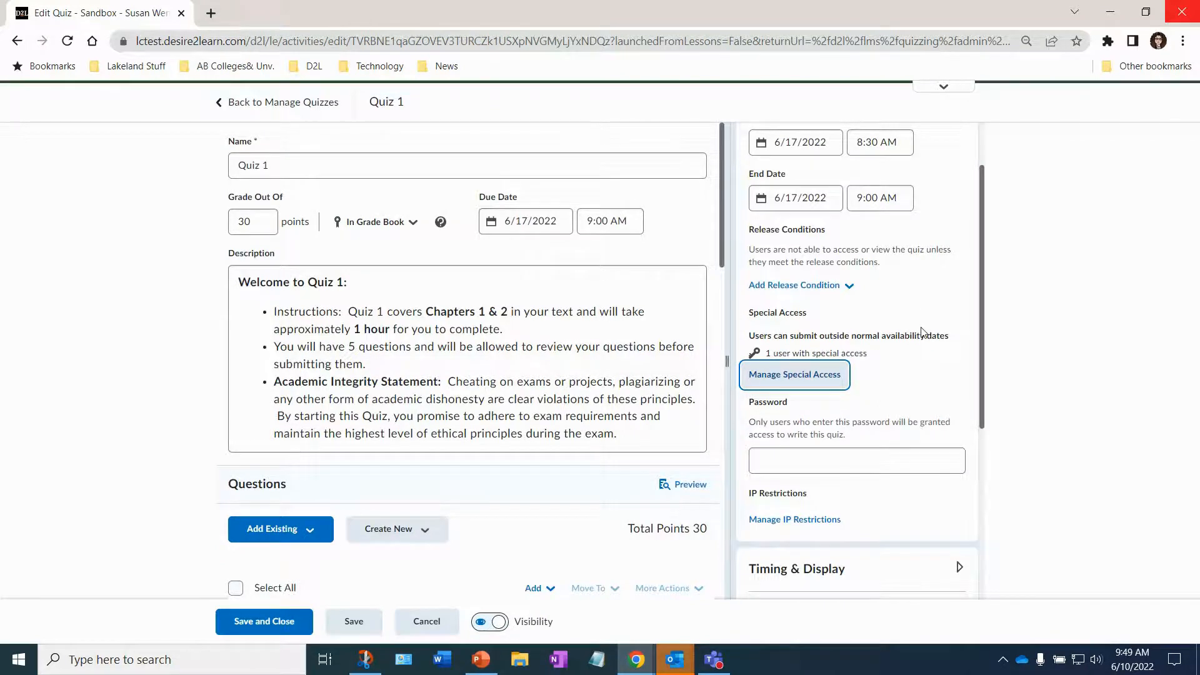
scroll(924, 333, "up", 2)
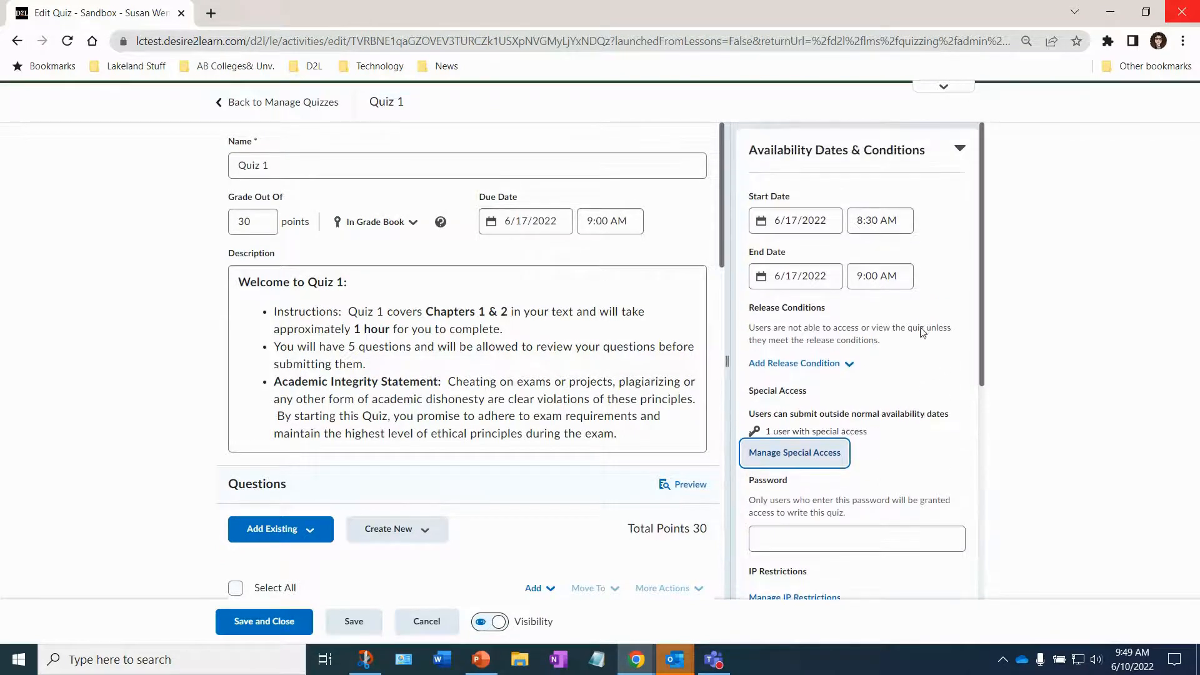
left_click(961, 150)
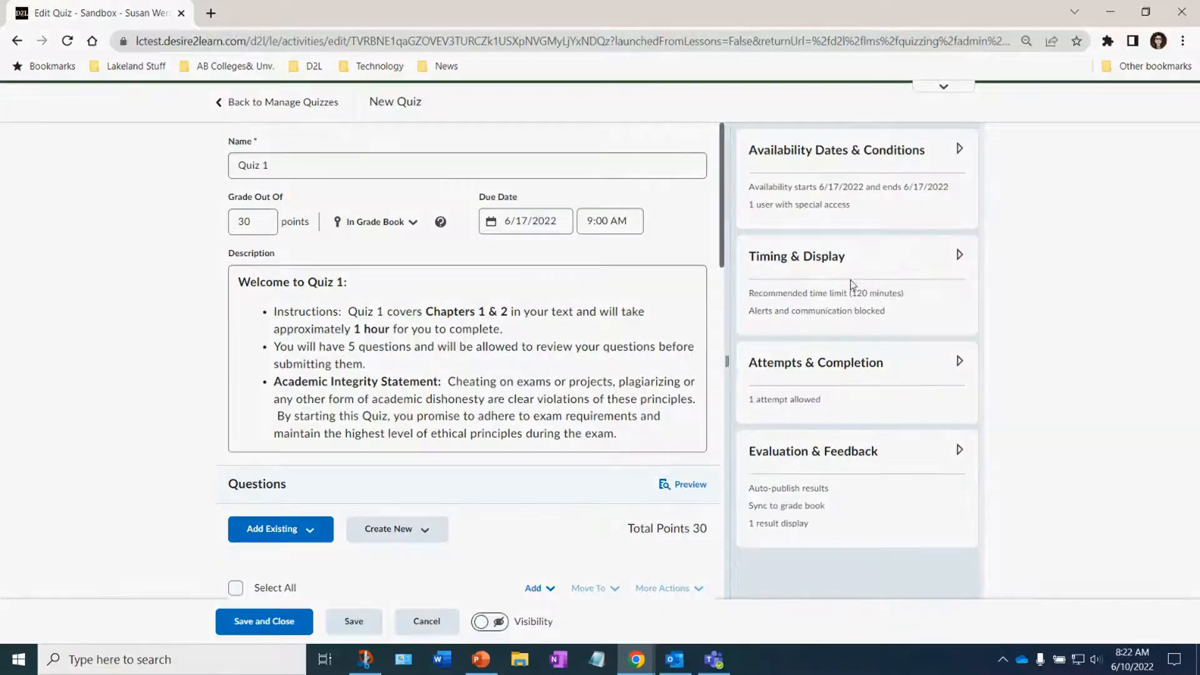
- Switch the quiz timing to an Enforced Time Limit of 60 minutes
left_click(805, 257)
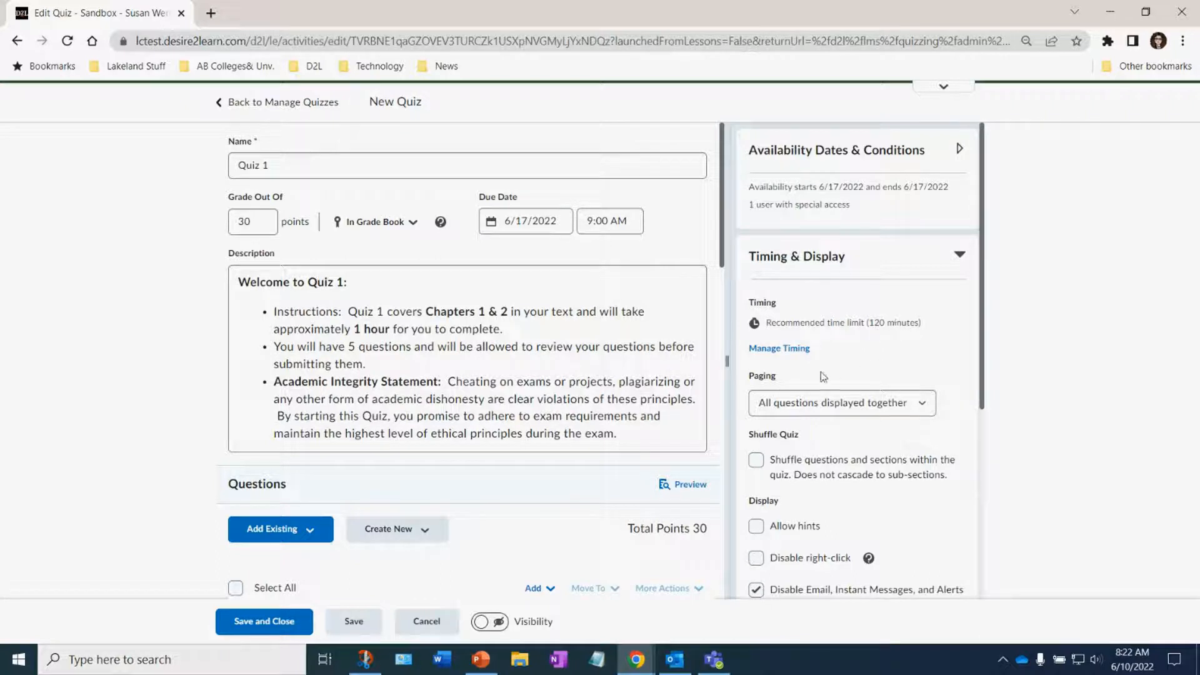
left_click(777, 350)
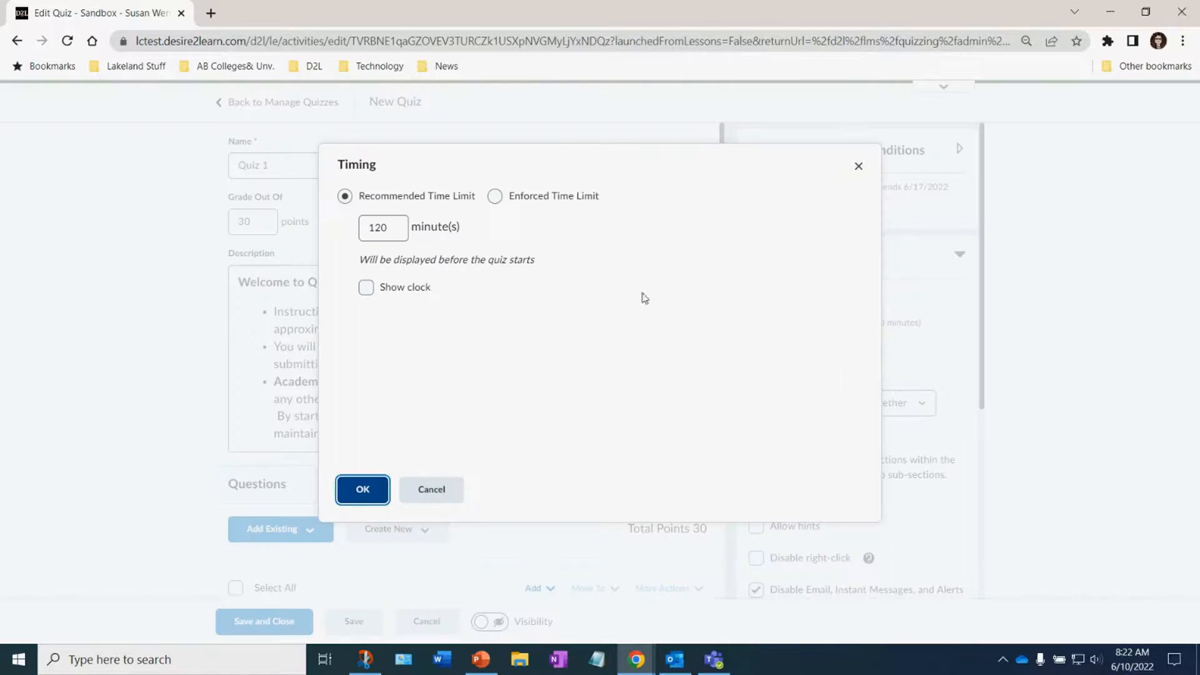
left_click(495, 196)
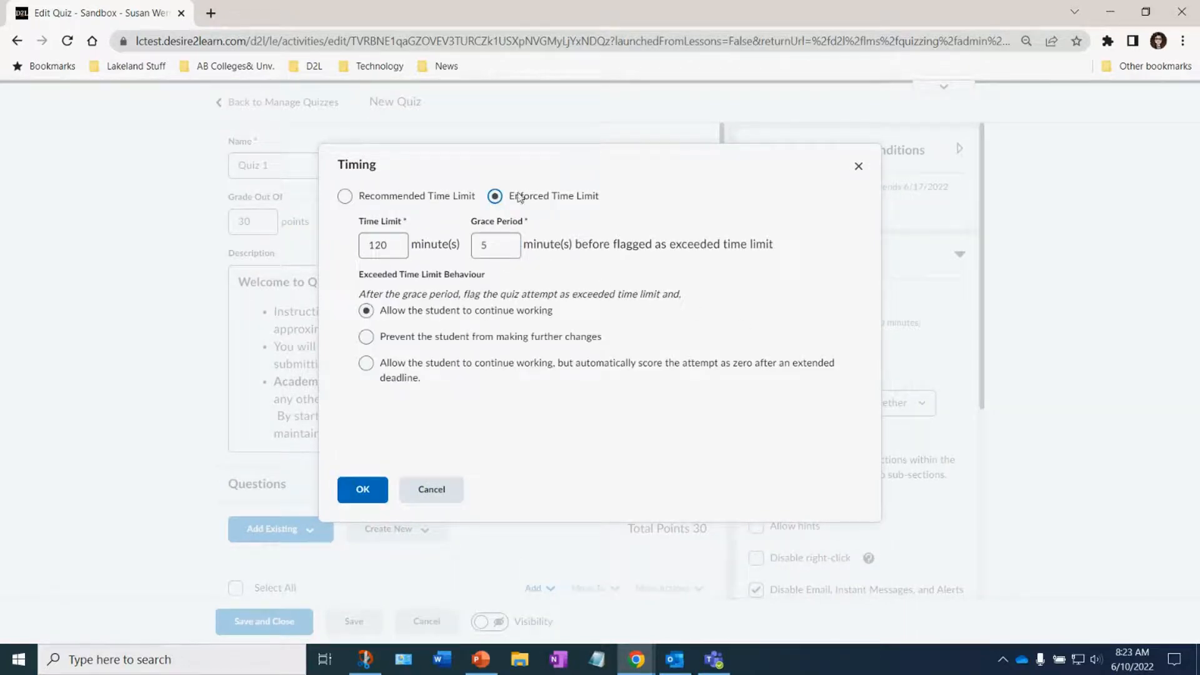
left_click(385, 245)
left_click_drag(385, 245, 361, 244)
type("60")
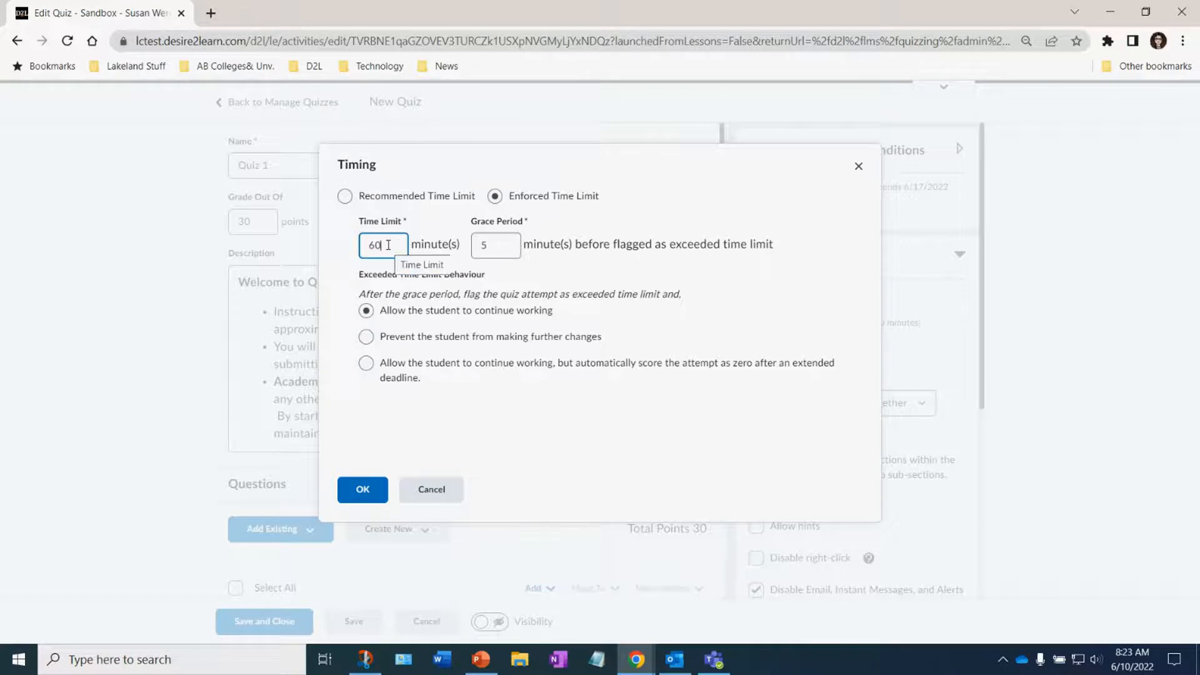
- Set the exceeded time limit behaviour to continue working but score zero after an extended deadline, and confirm the timing
left_click(486, 243)
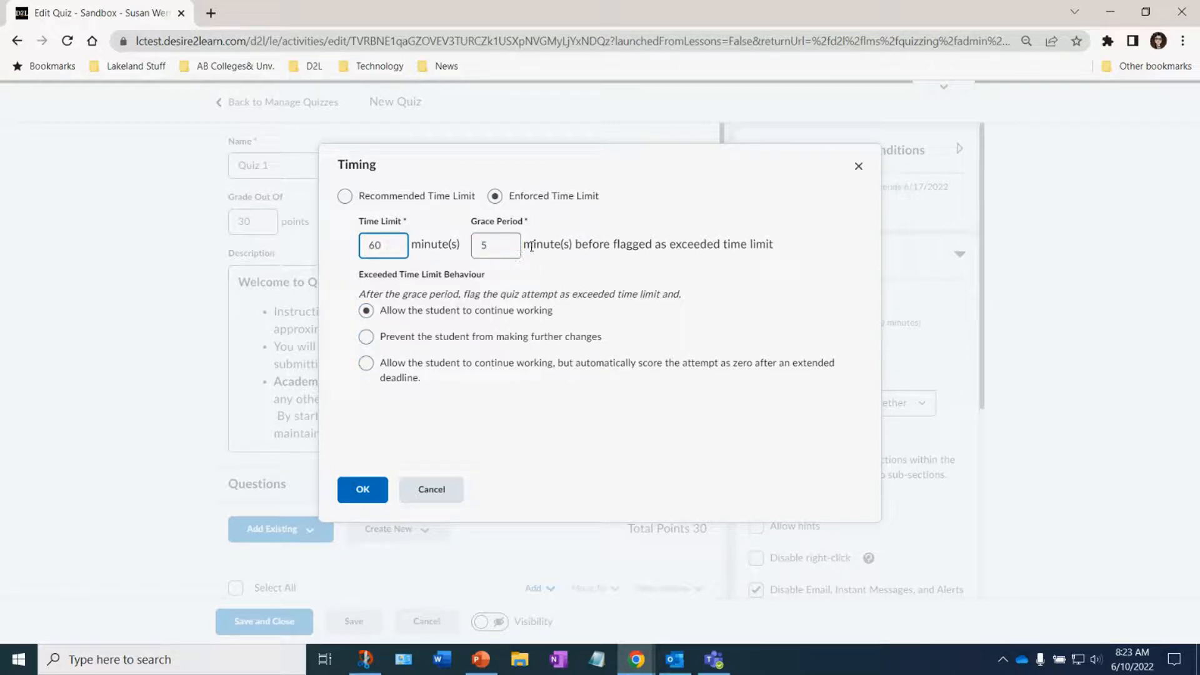
left_click(367, 280)
left_click(389, 312)
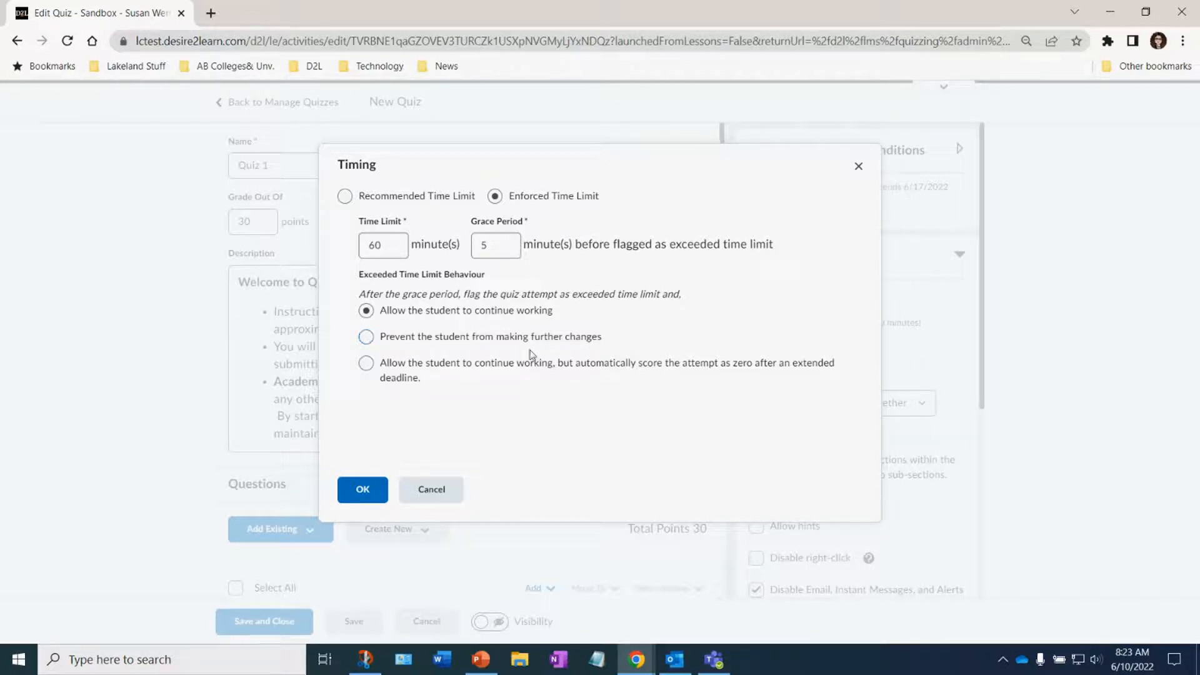
left_click(368, 369)
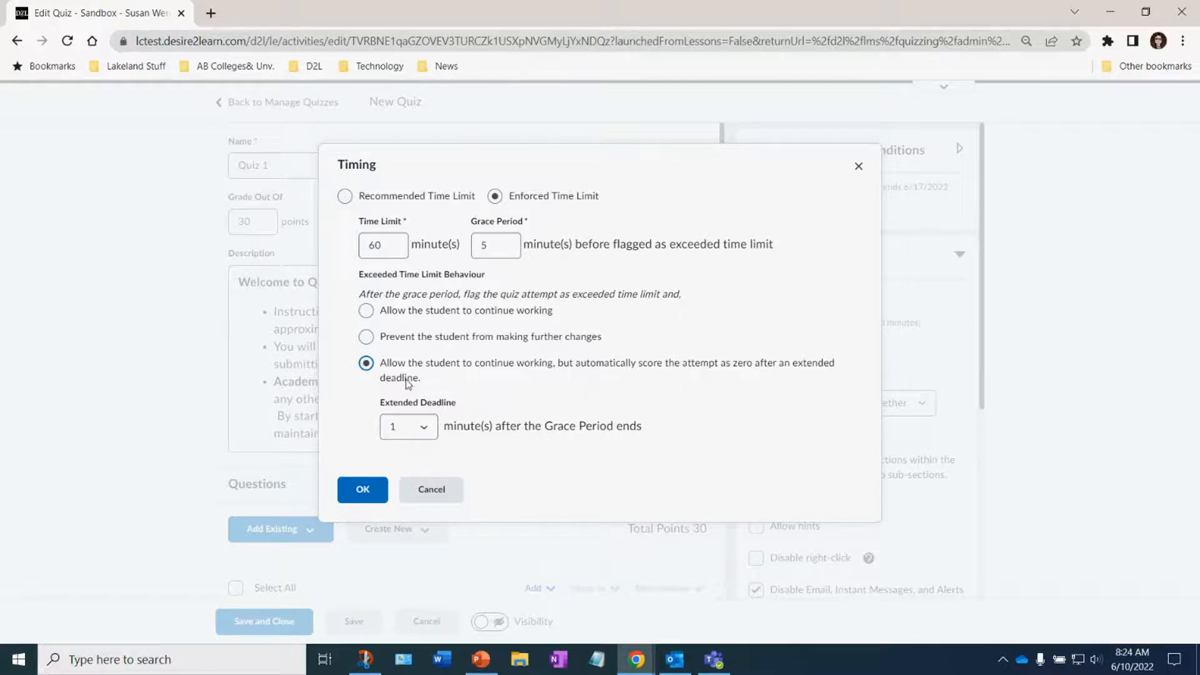
left_click(363, 489)
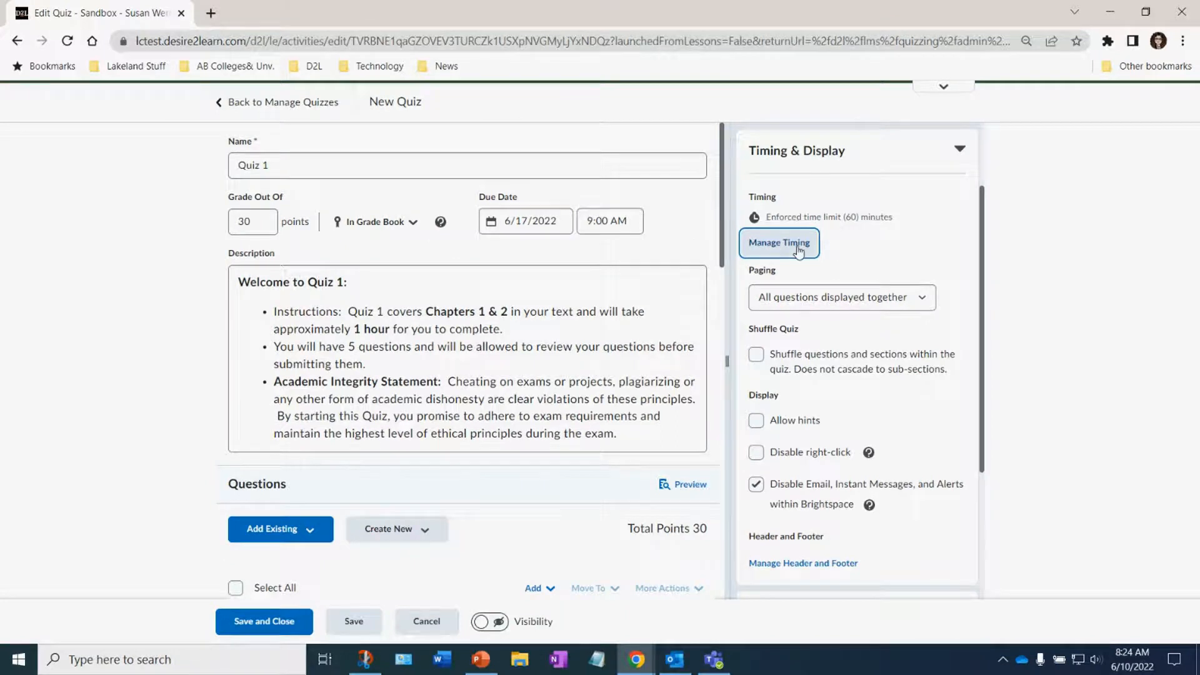
- Set the quiz's paging to add a page break after each section
left_click_drag(747, 275, 782, 275)
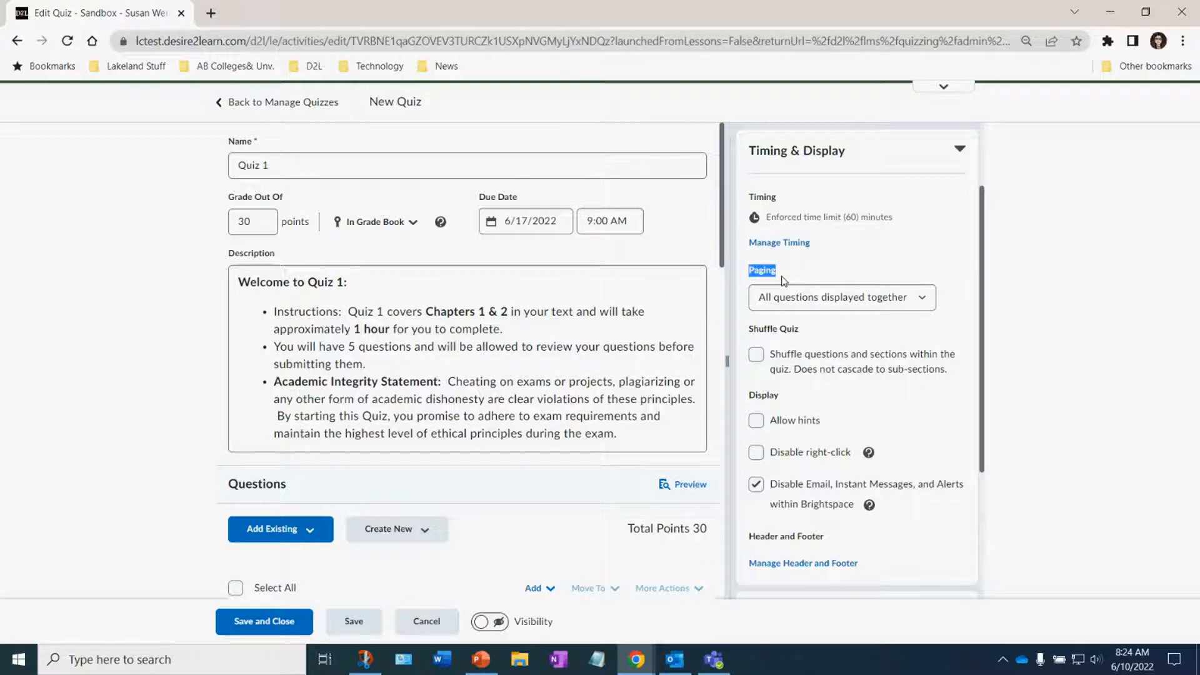
left_click(922, 299)
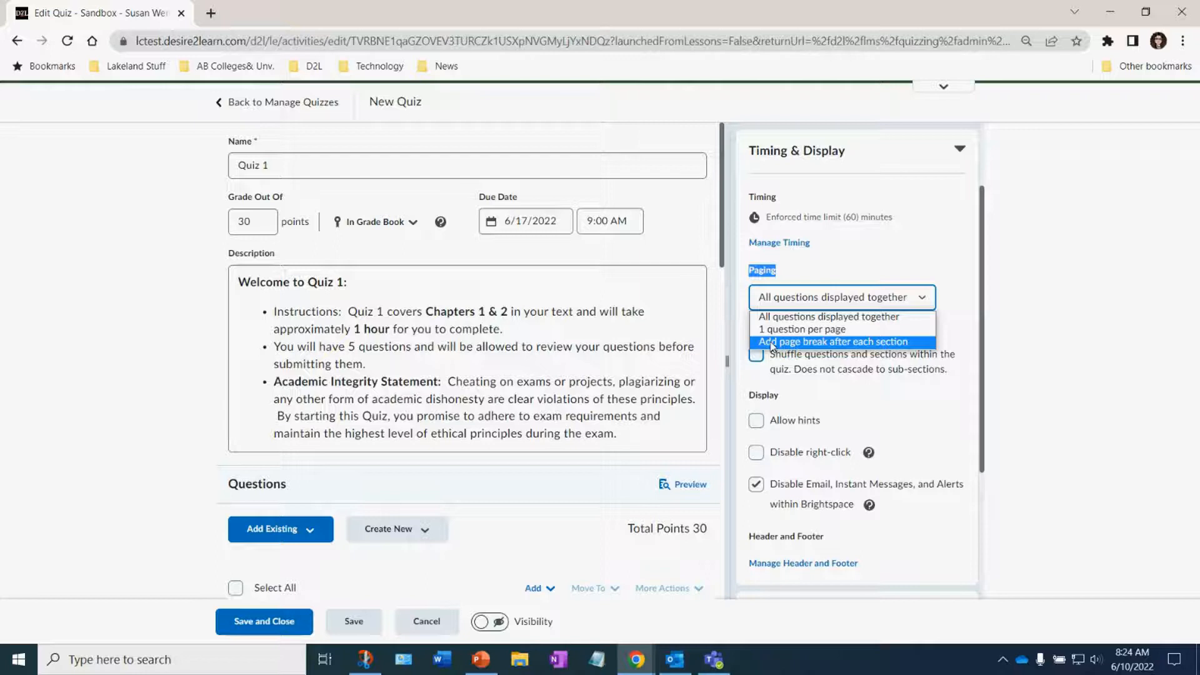
left_click(772, 344)
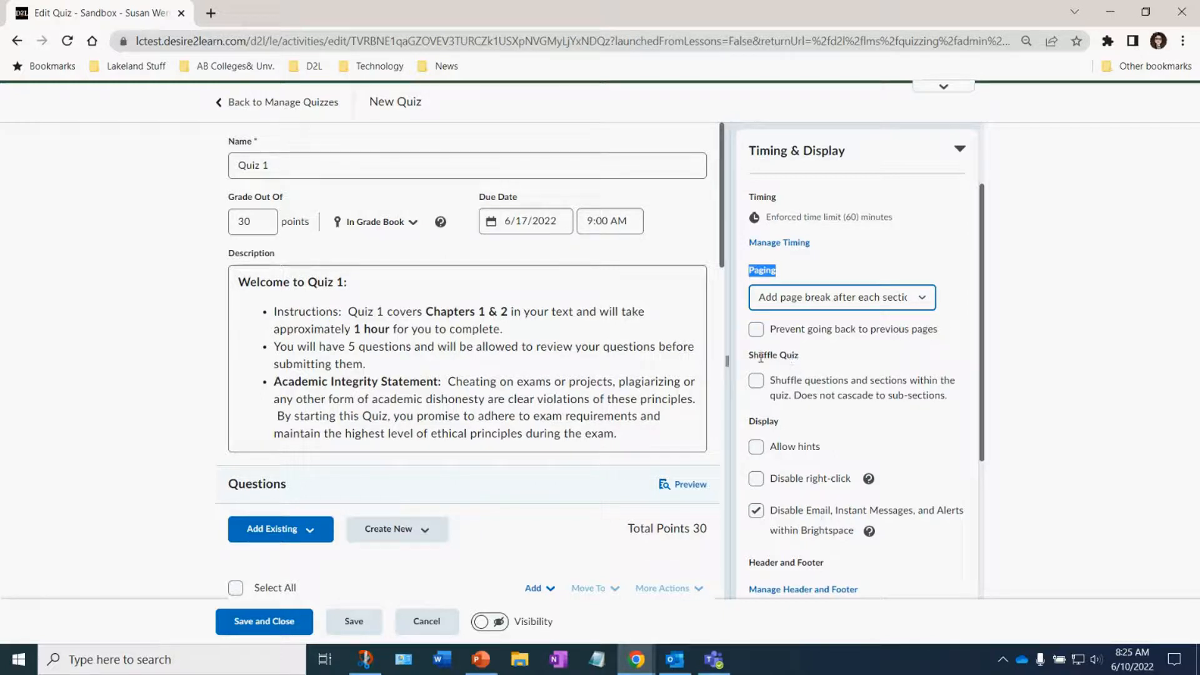
- Switch shuffling of questions and sections on and back off, and disable right-click for the quiz
left_click(752, 354)
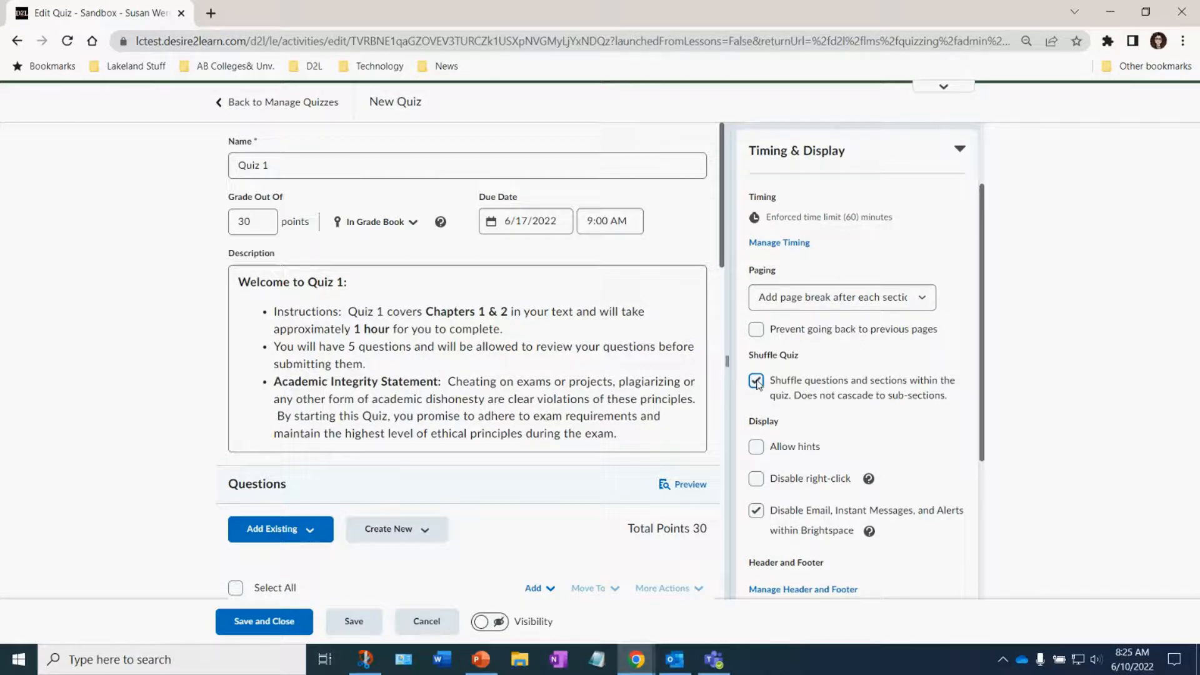
left_click(757, 381)
scroll(873, 407, "down", 2)
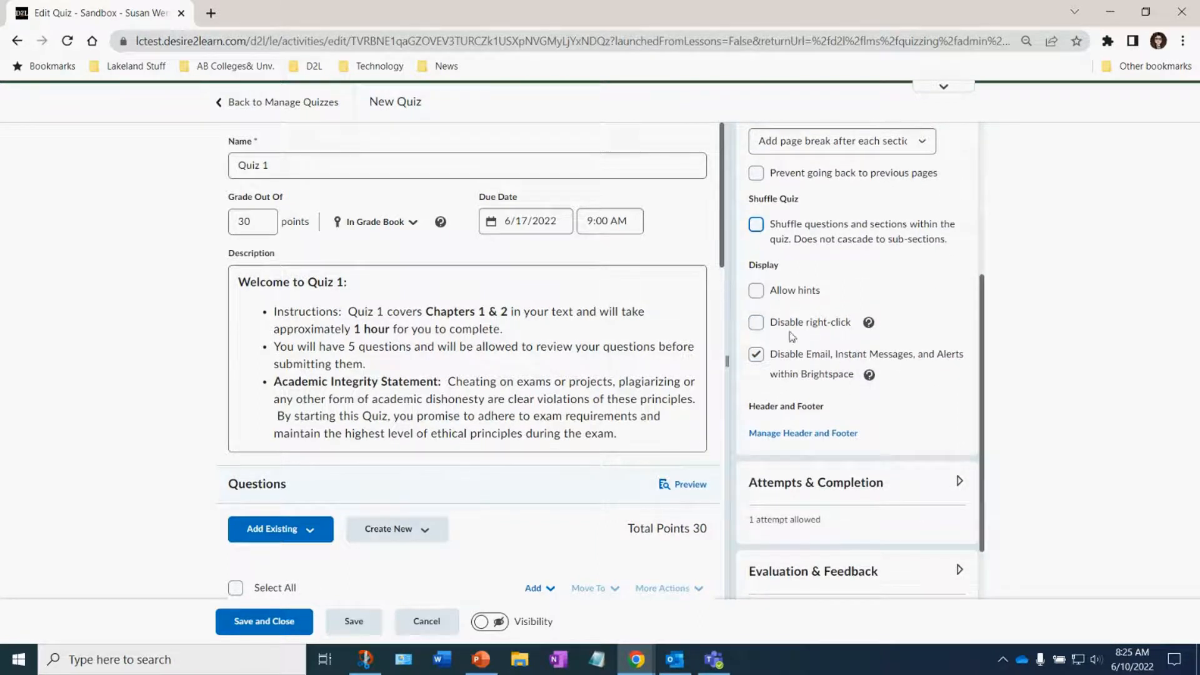
left_click(757, 322)
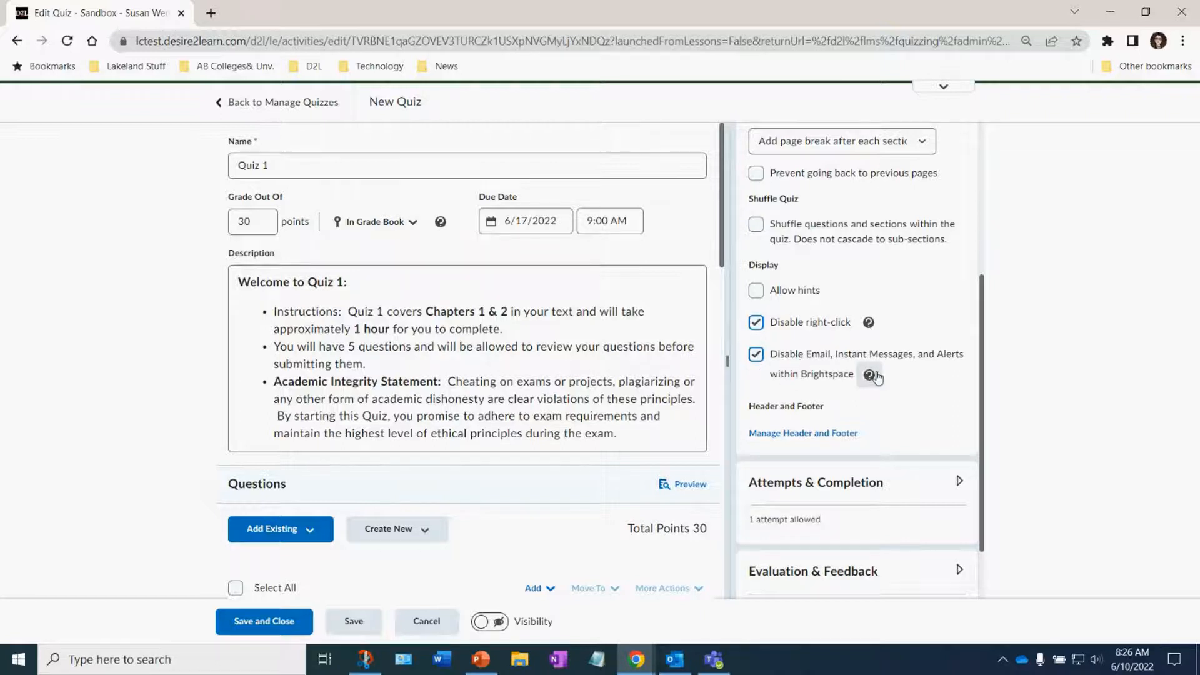
- Open the attempt settings under Attempts & Completion and try allowing 2 attempts for the quiz
scroll(922, 391, "down", 1)
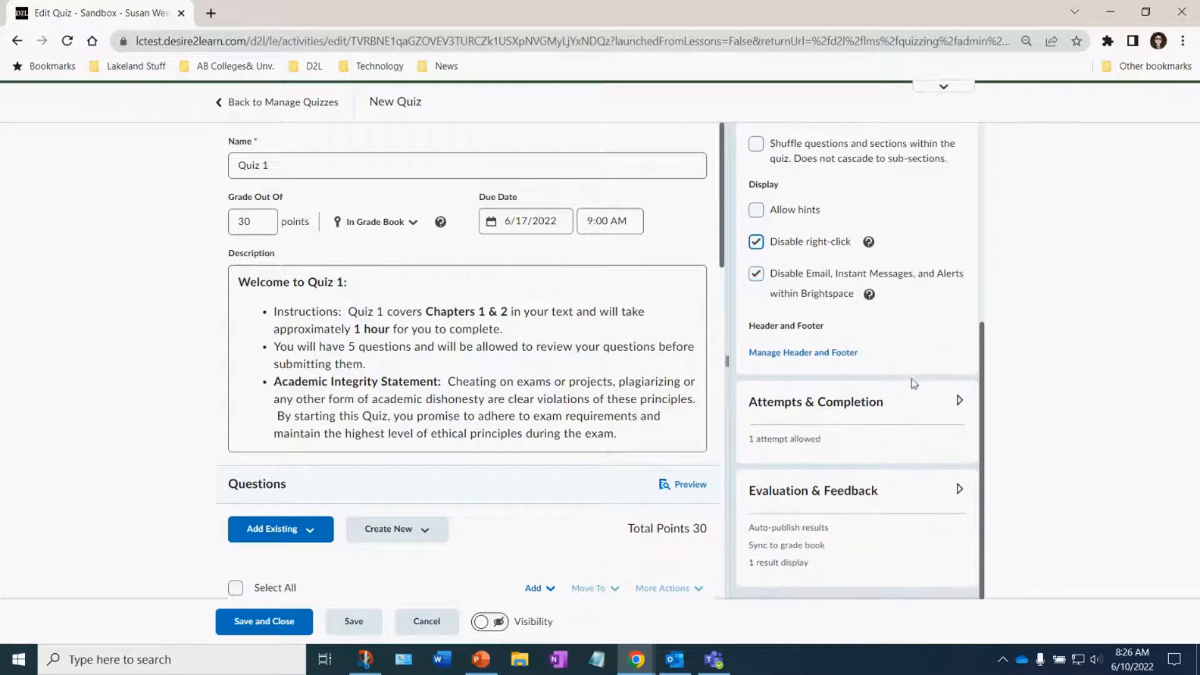
left_click(787, 403)
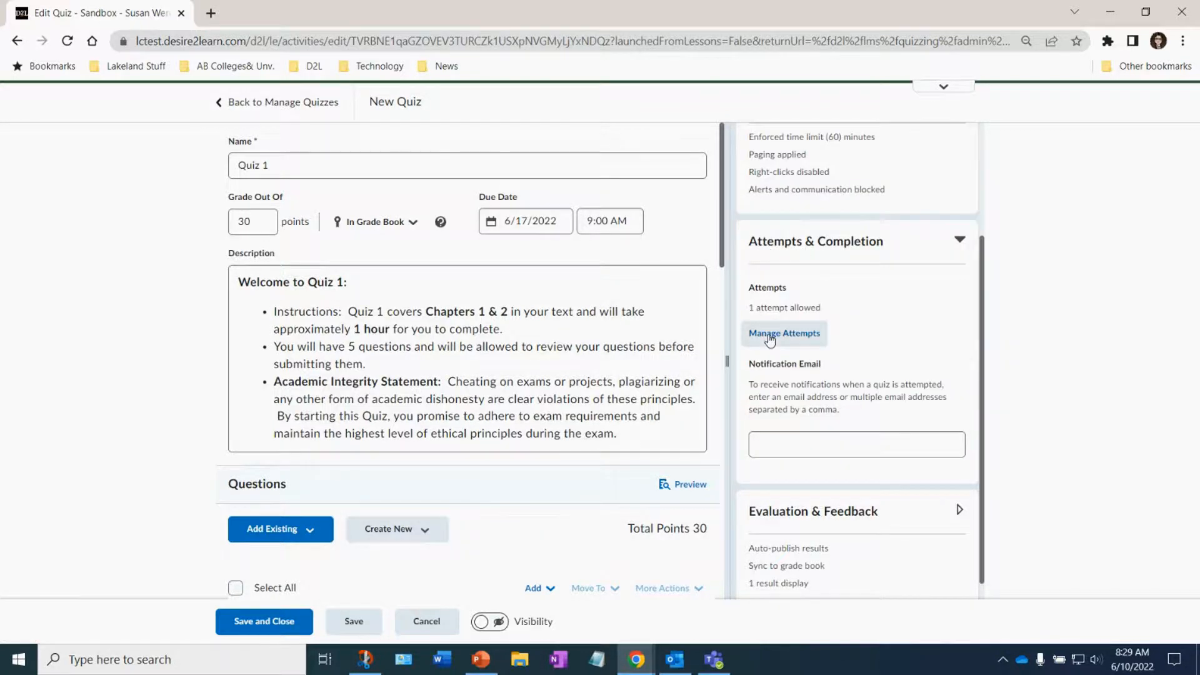
left_click(770, 337)
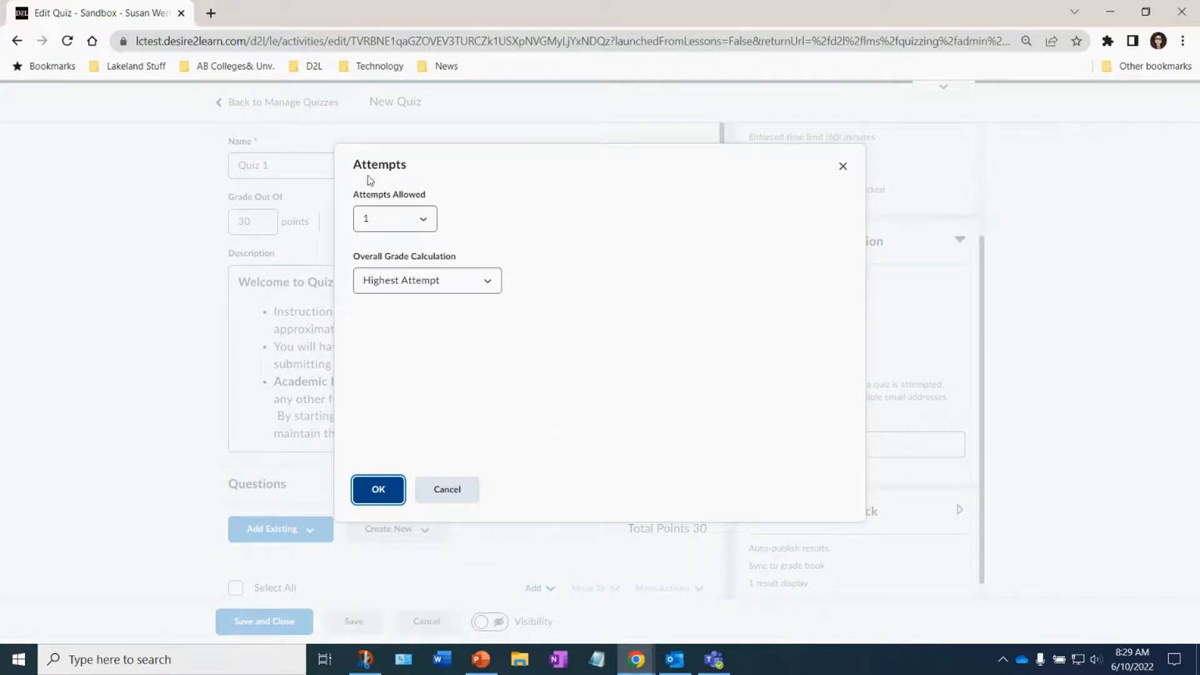
left_click(404, 218)
left_click(392, 262)
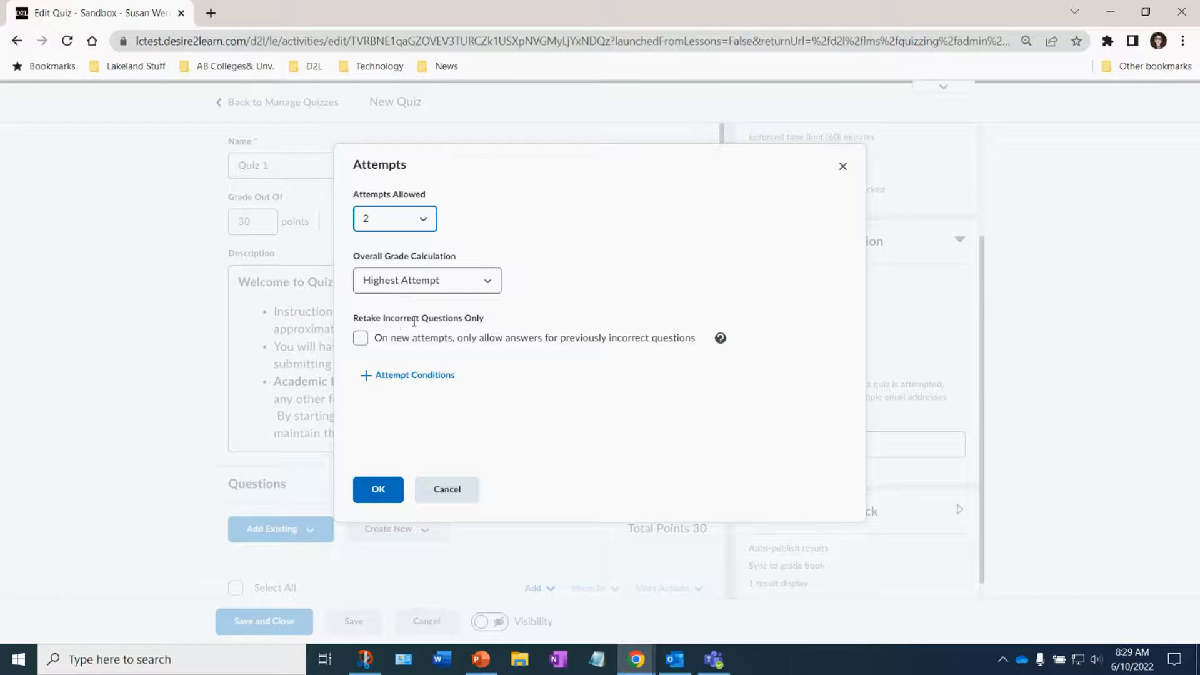
- Try an attempt condition releasing Attempt 2 for Attempt 1 scores between 50% and 60%, and cancel the attempt settings
left_click(389, 381)
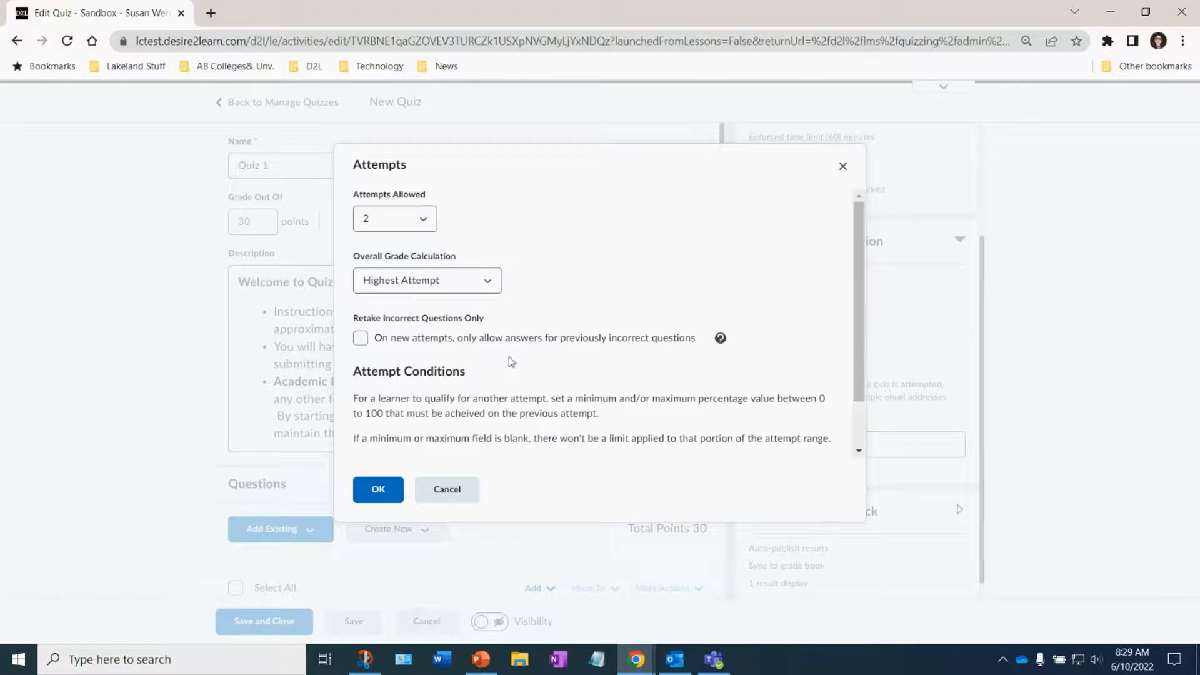
scroll(512, 362, "down", 1)
left_click(538, 434)
double_click(538, 434)
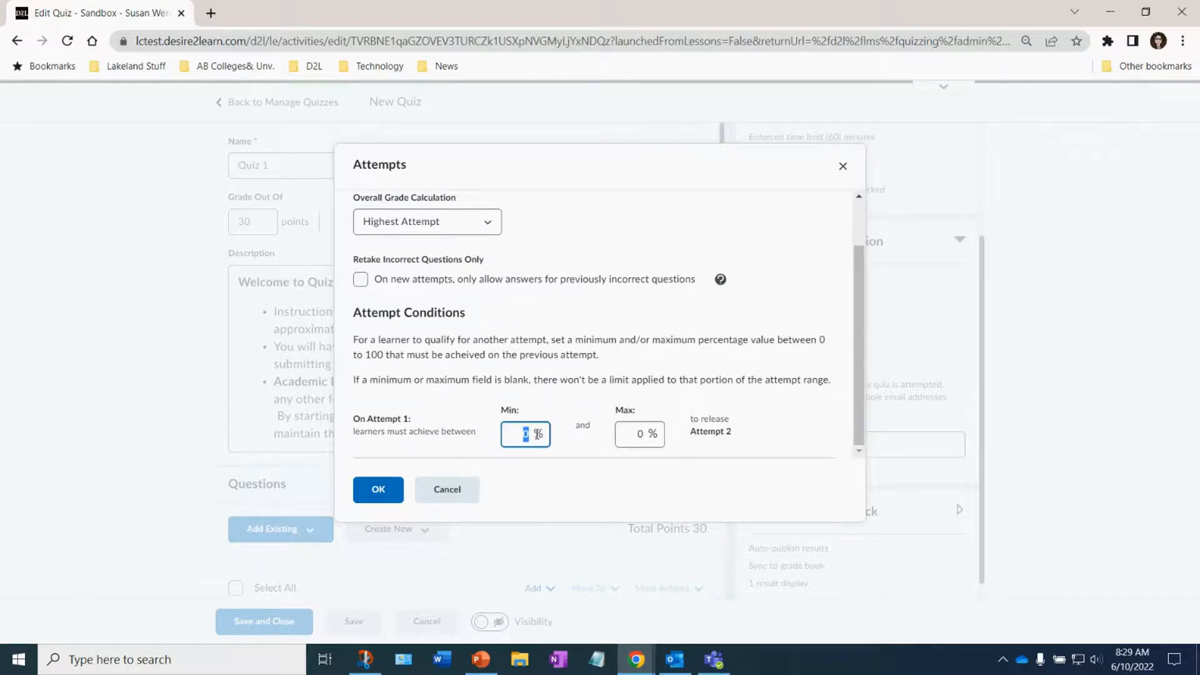
type("50")
double_click(640, 433)
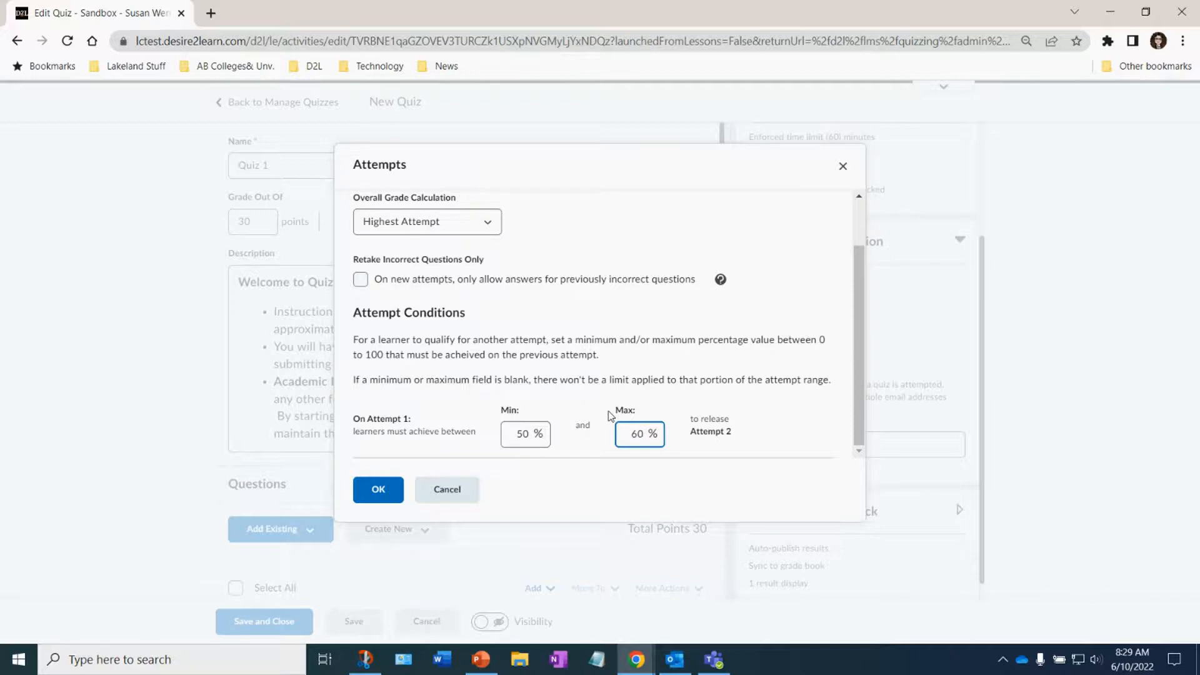
left_click(519, 434)
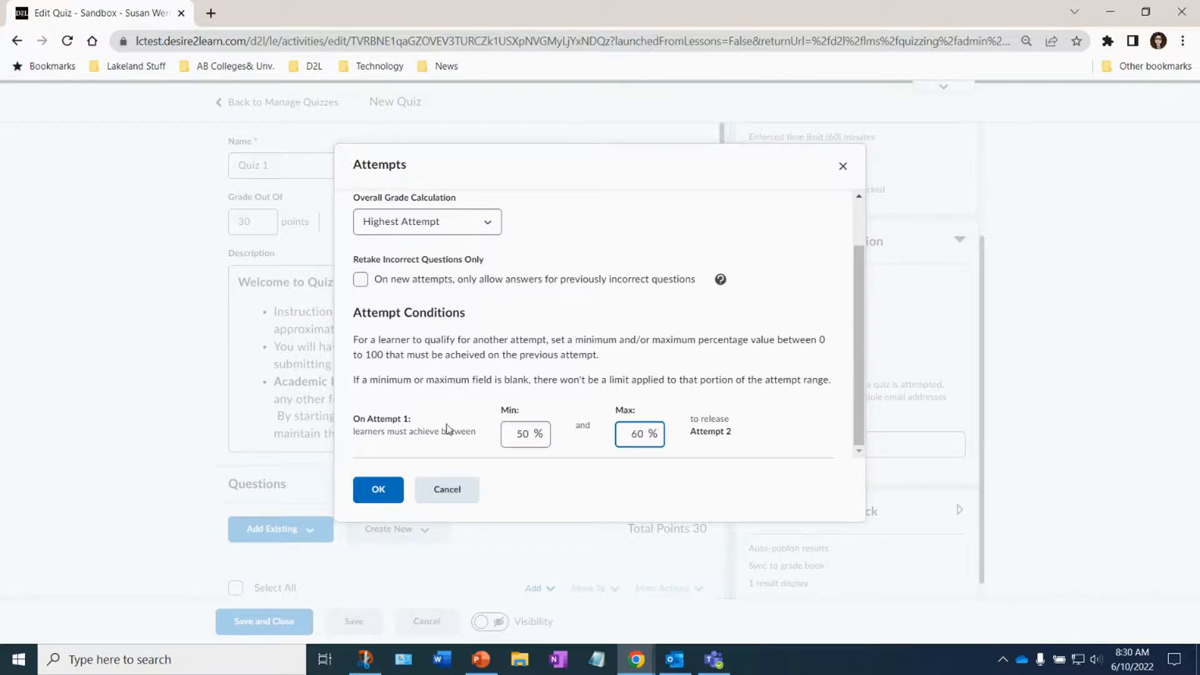
left_click(457, 491)
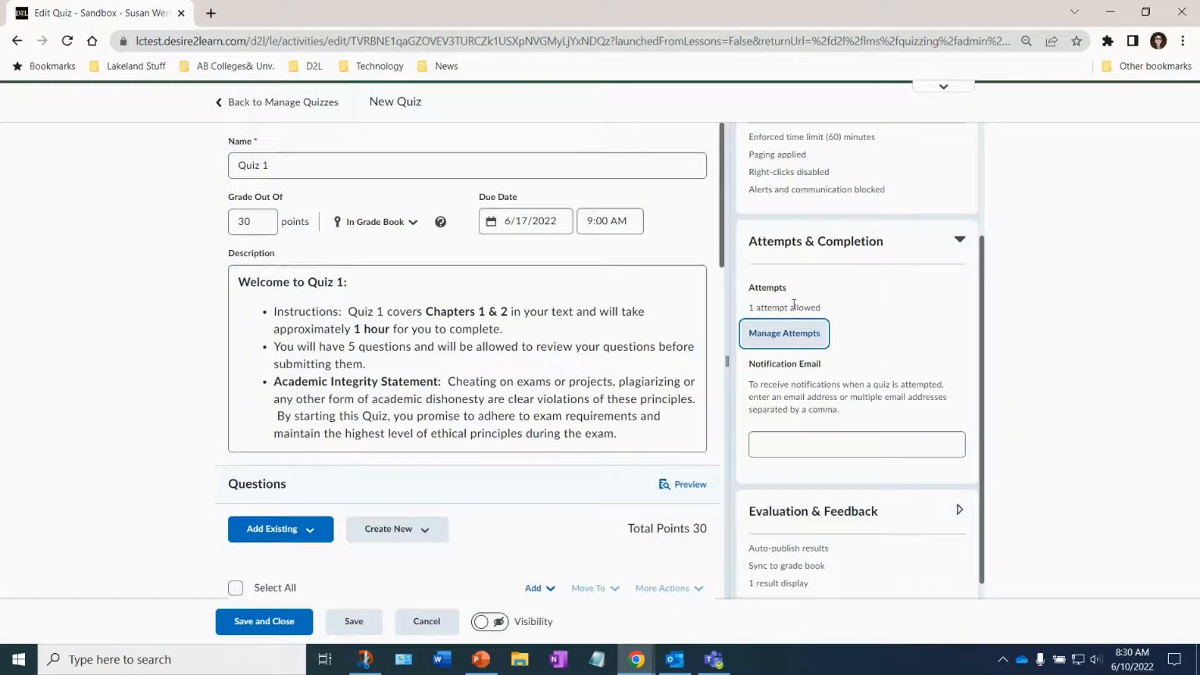
left_click(776, 434)
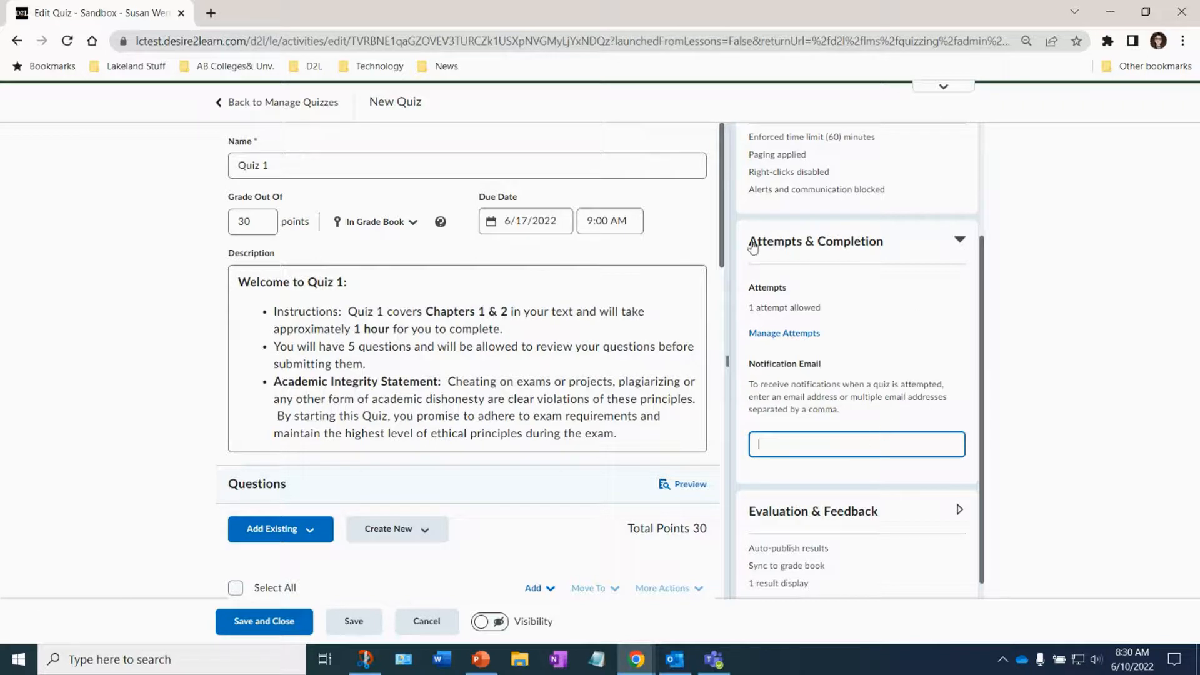
left_click(959, 243)
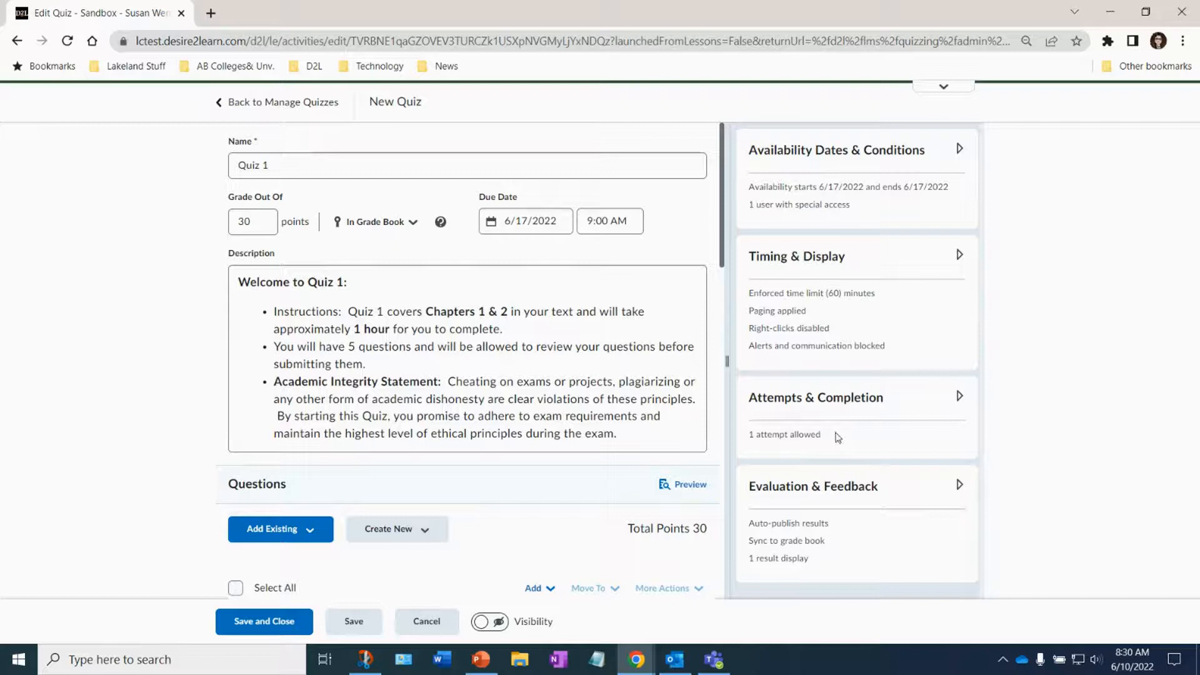
- In Evaluation & Feedback, set the published results to display all questions, with correct answers
left_click(780, 492)
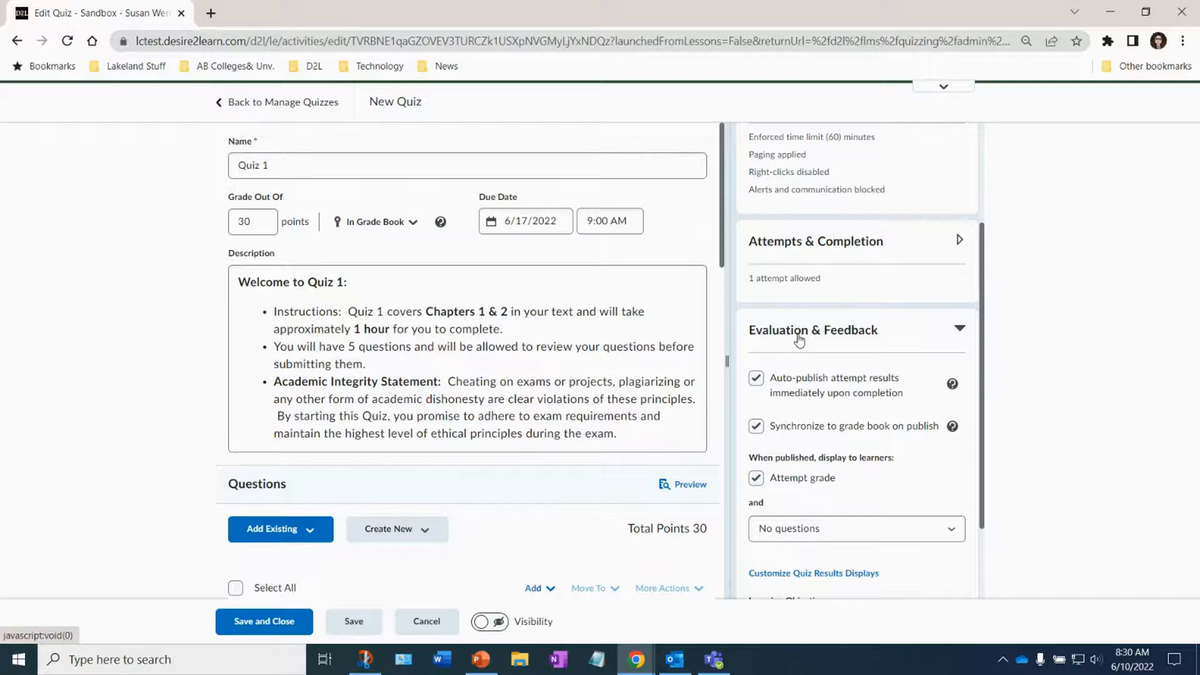
scroll(819, 438, "down", 1)
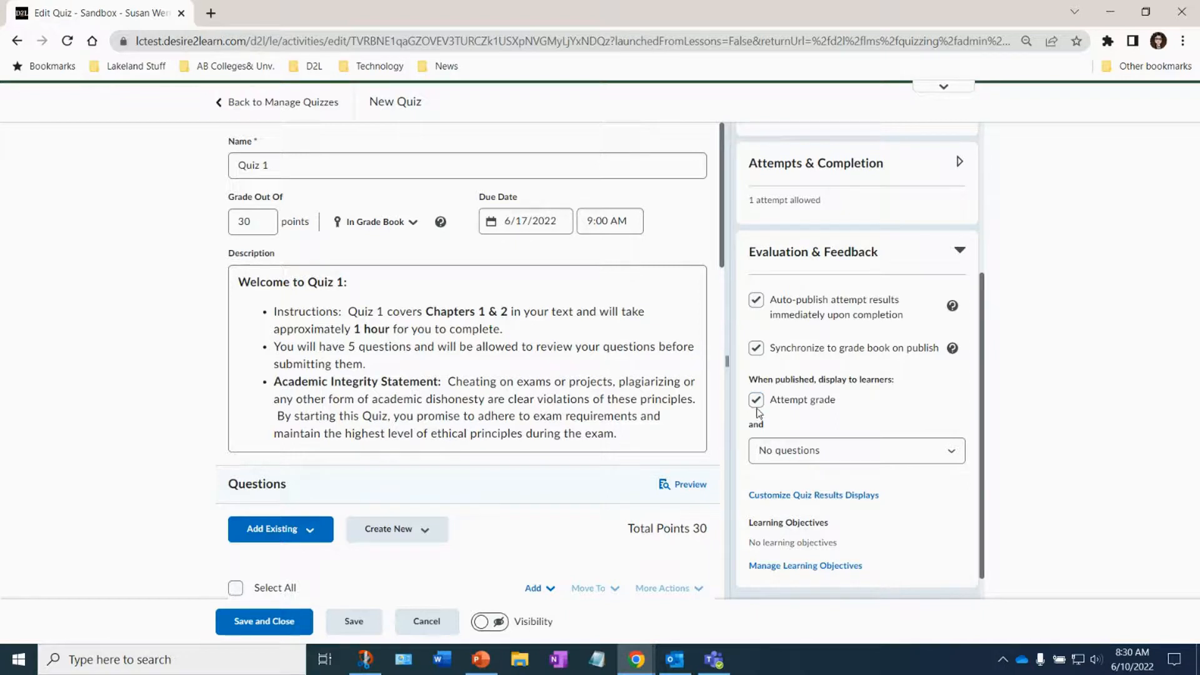
left_click(803, 457)
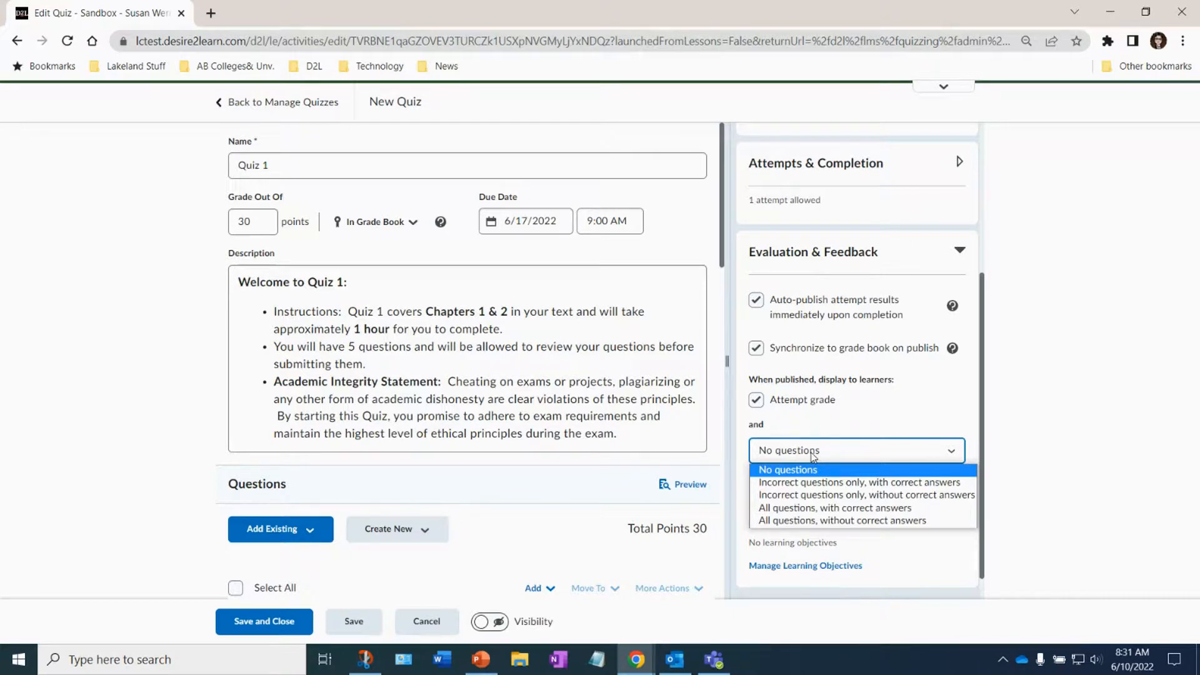
left_click(816, 508)
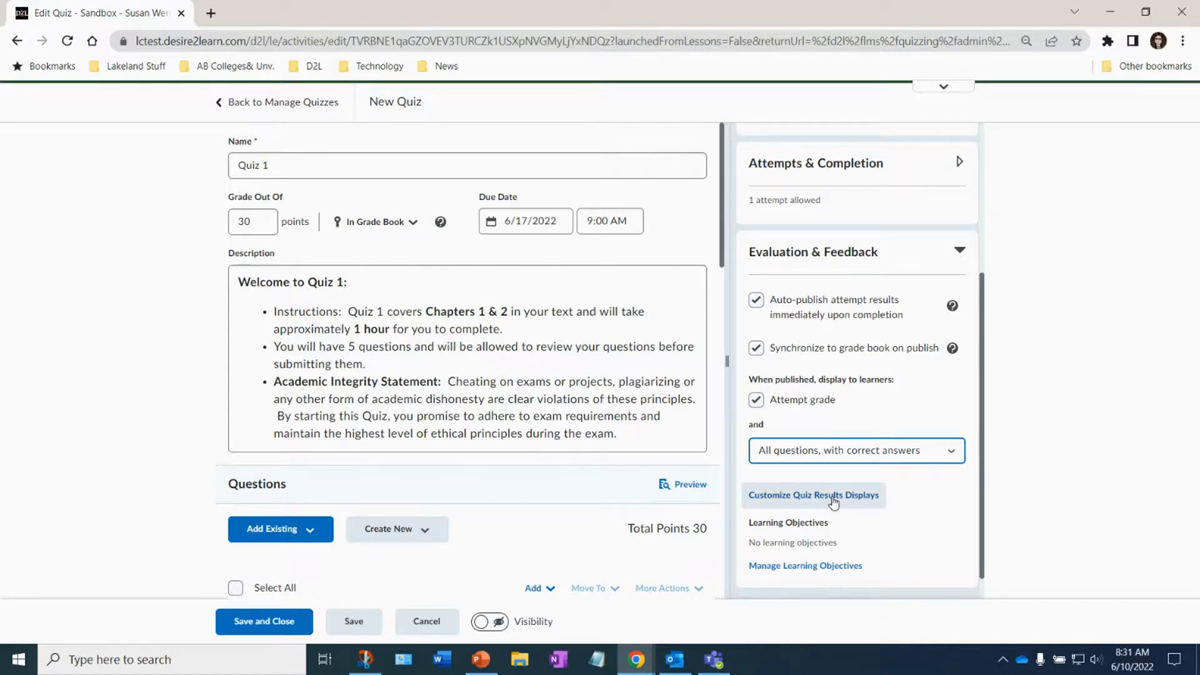
- Review the message, grade, question and statistics options of the primary quiz results view, and close it without saving
left_click(833, 502)
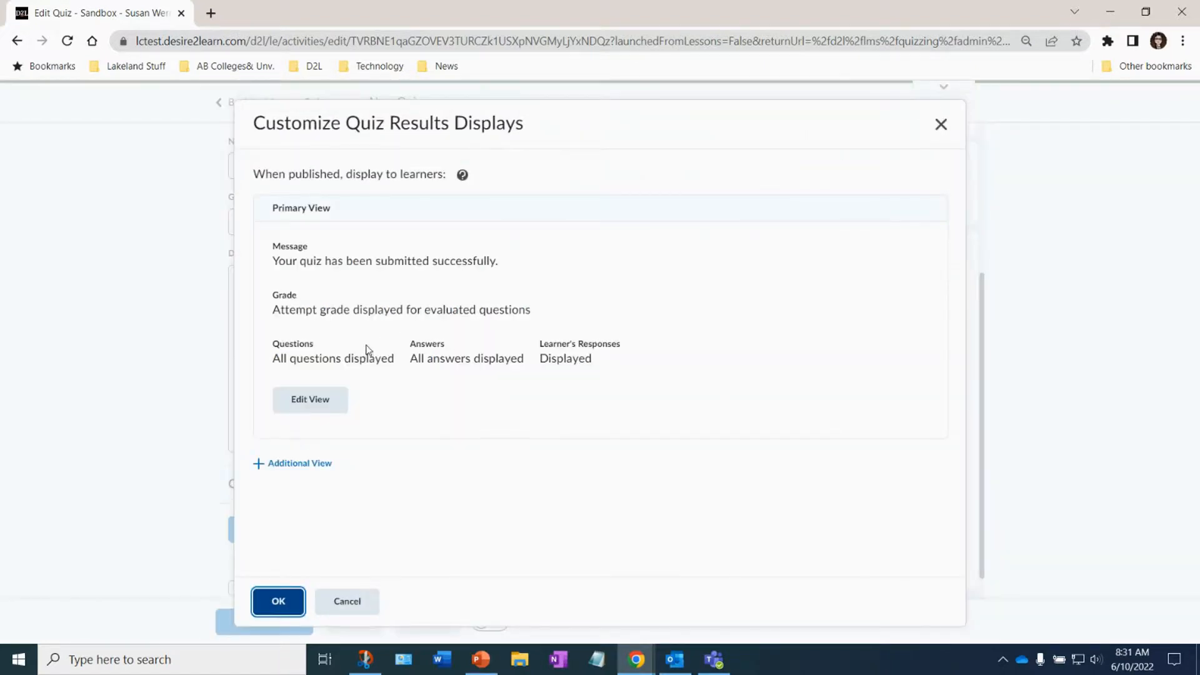
left_click(321, 407)
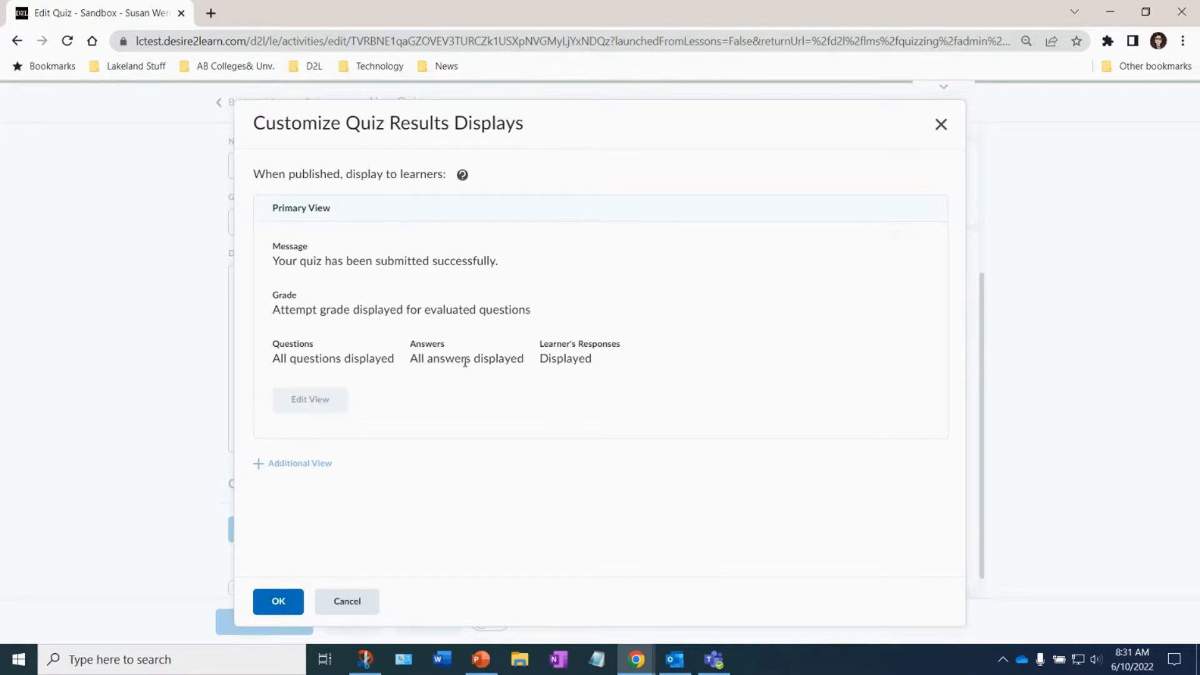
left_click(522, 275)
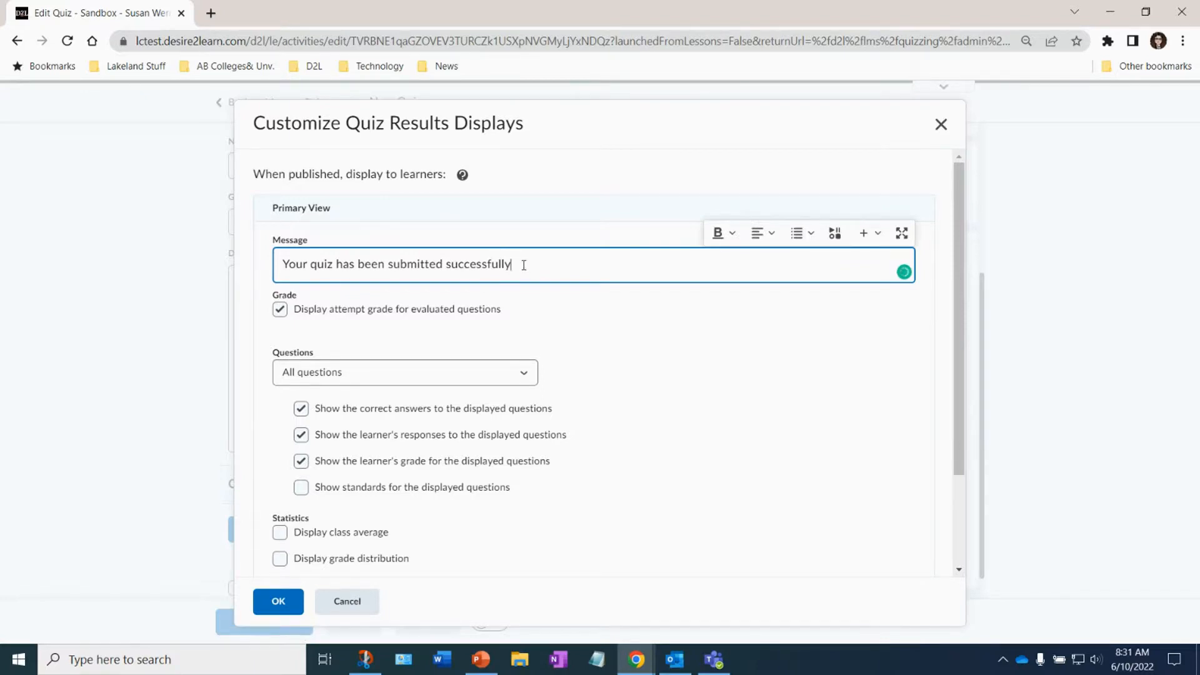
scroll(528, 287, "down", 1)
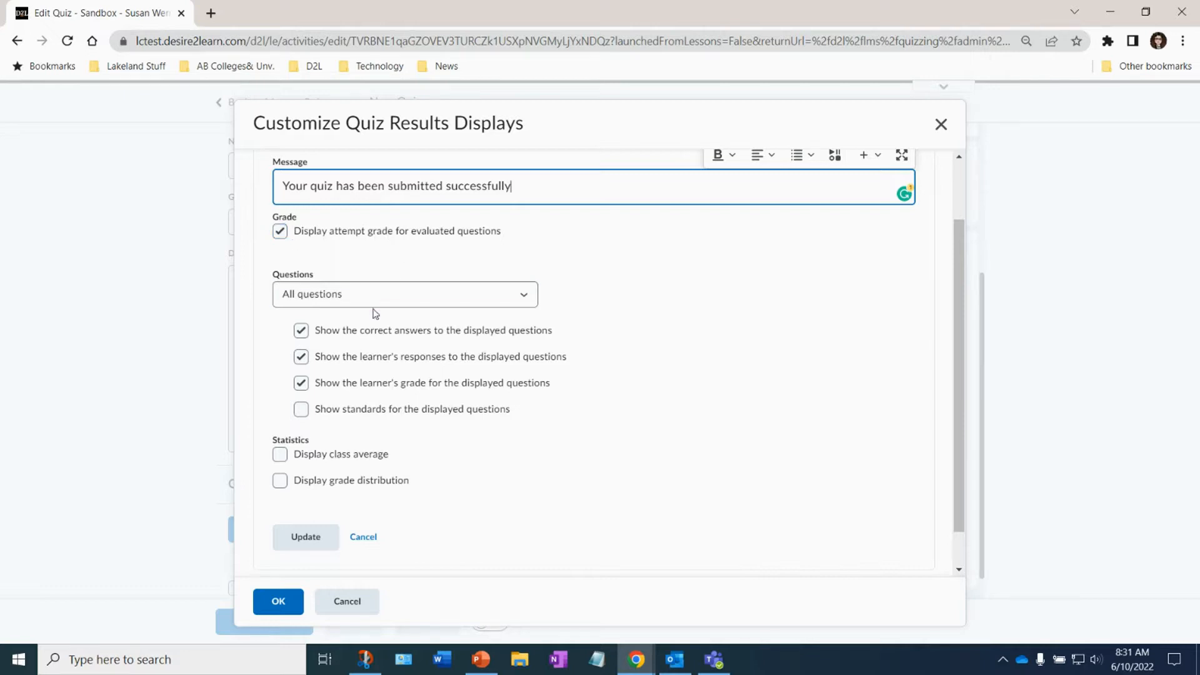
scroll(386, 357, "down", 1)
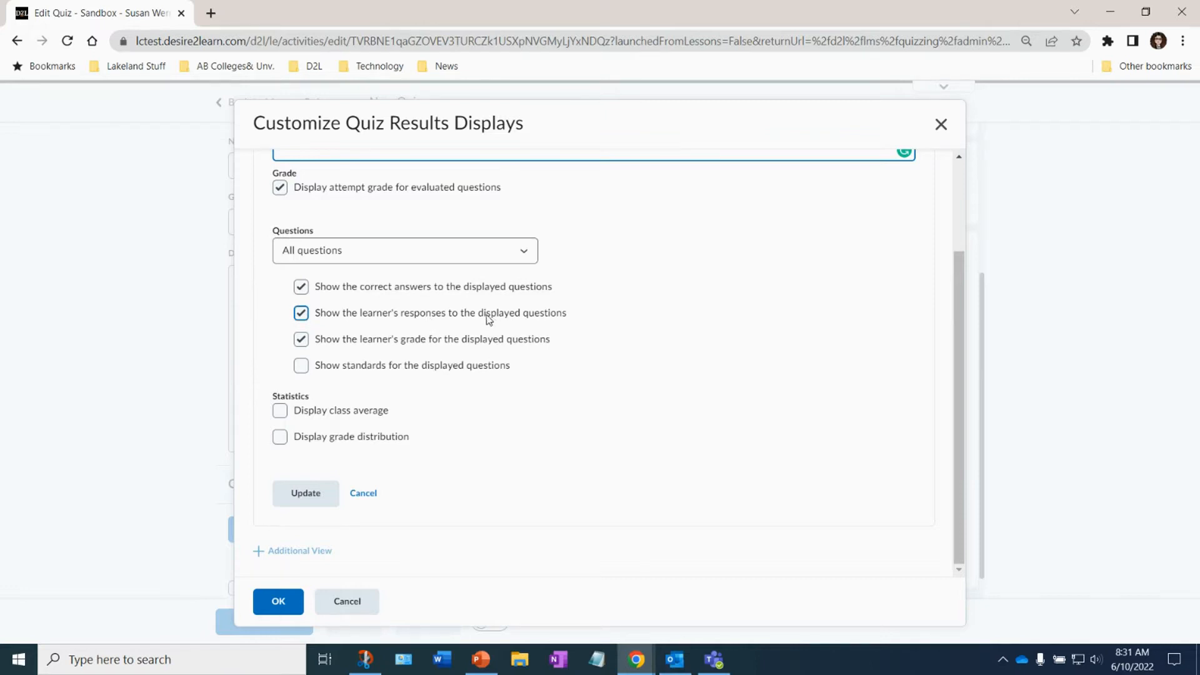
left_click(942, 125)
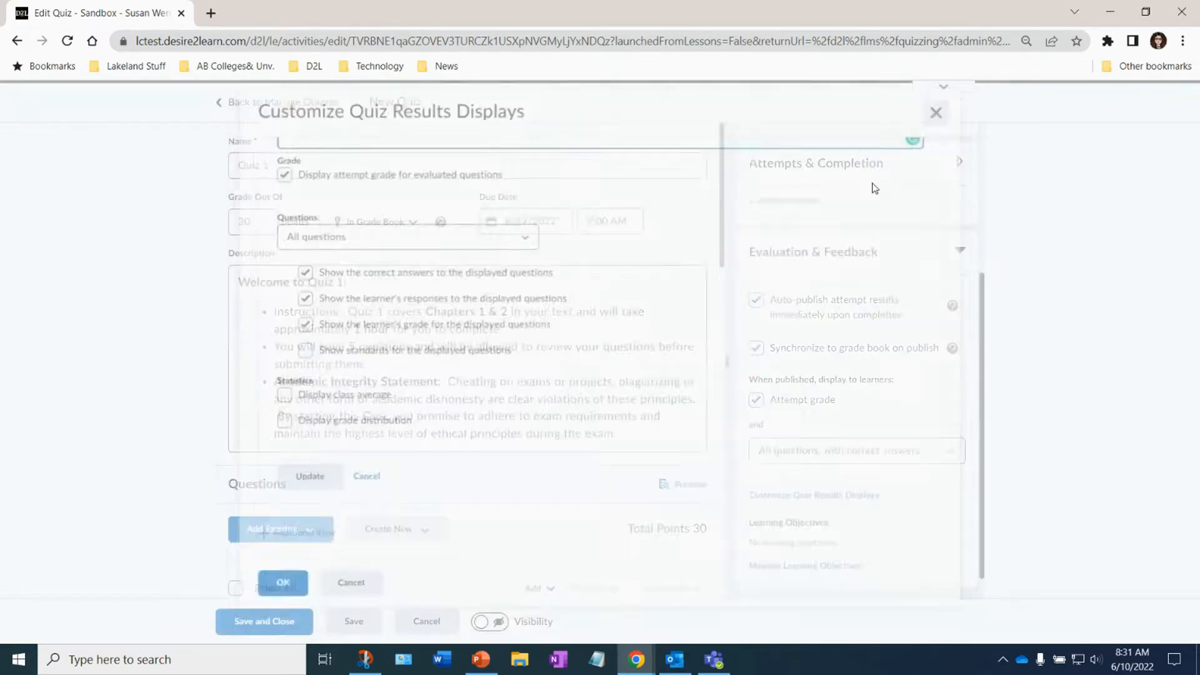
- Set the published results to display no questions to learners and collapse the Evaluation & Feedback settings
left_click(769, 448)
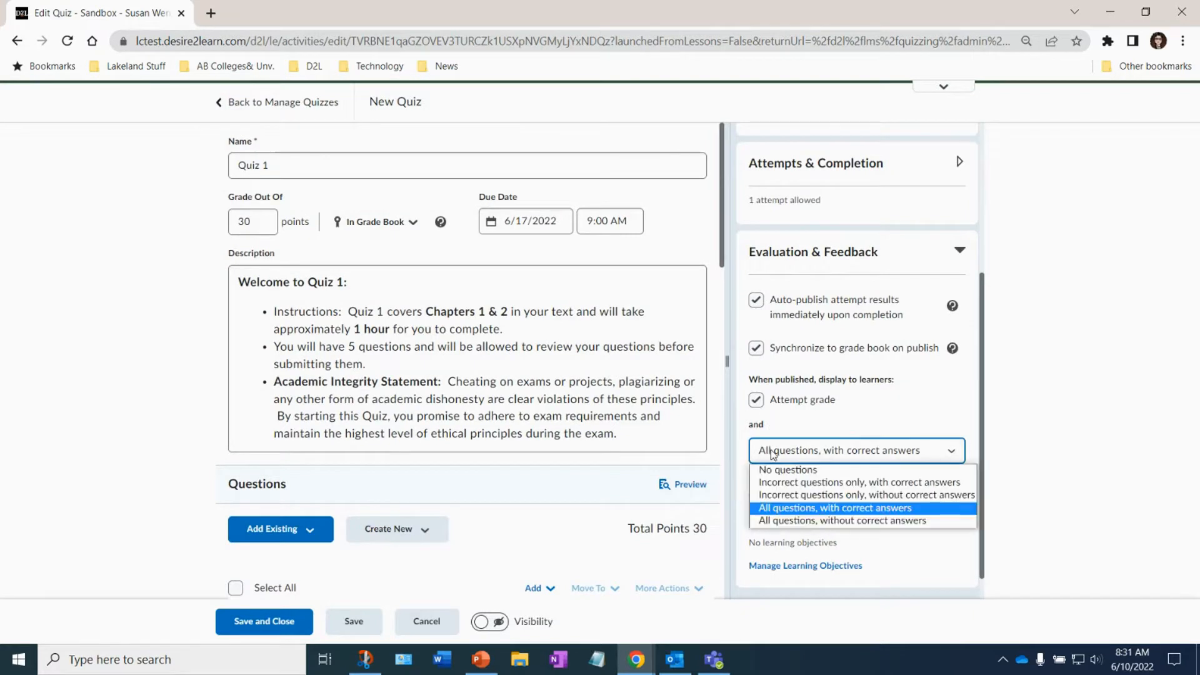
left_click(775, 465)
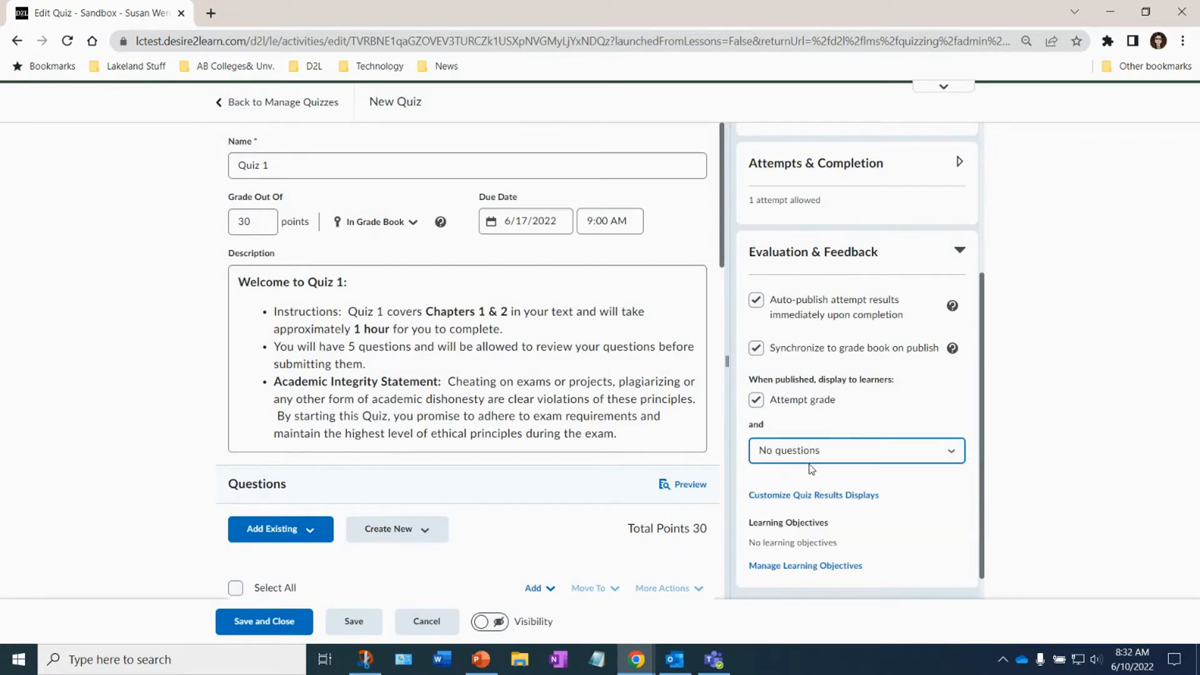
scroll(812, 468, "down", 1)
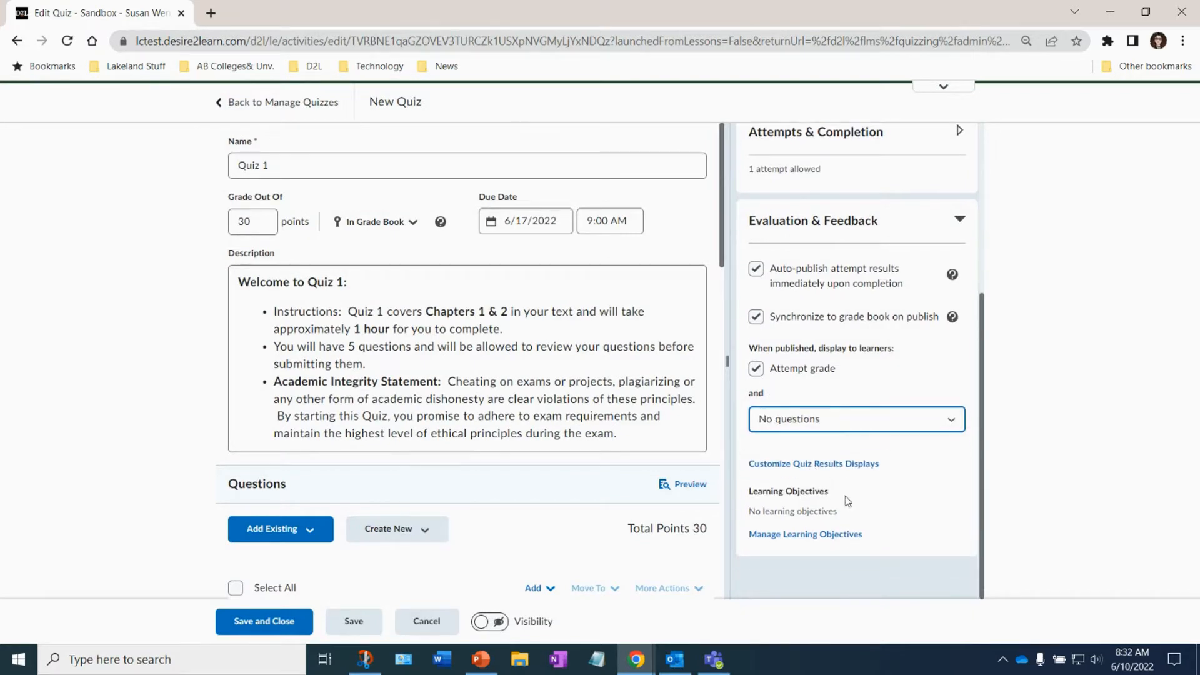
left_click(960, 219)
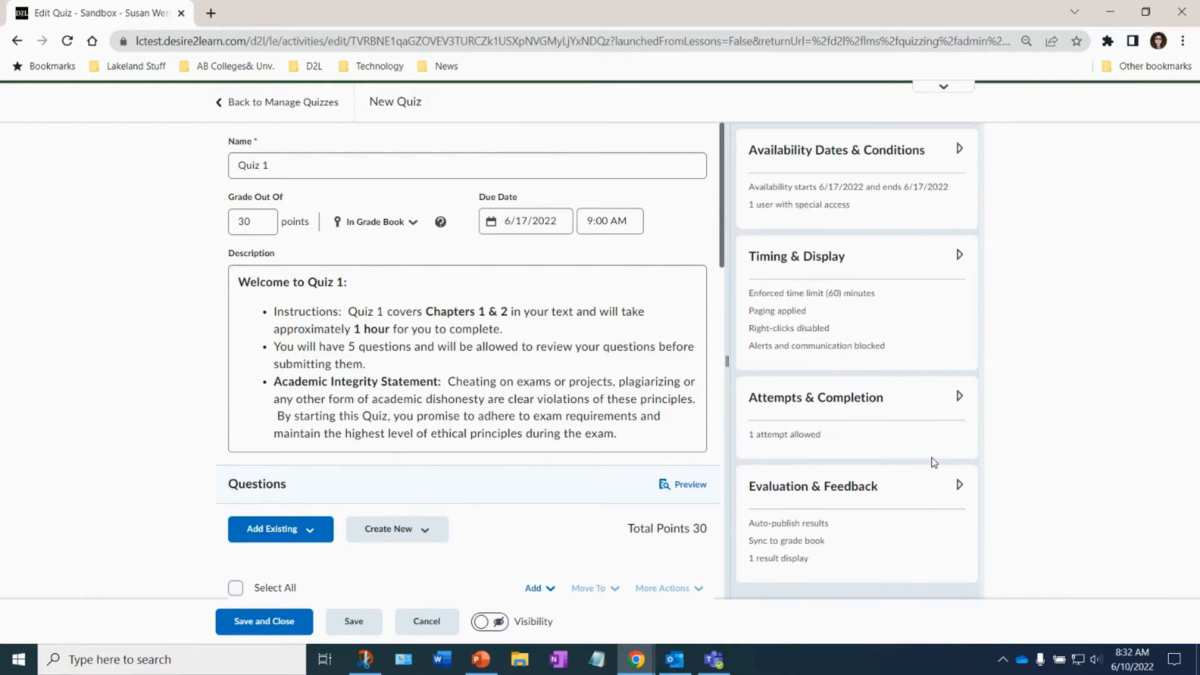
- Turn on the quiz's visibility
left_click(461, 311)
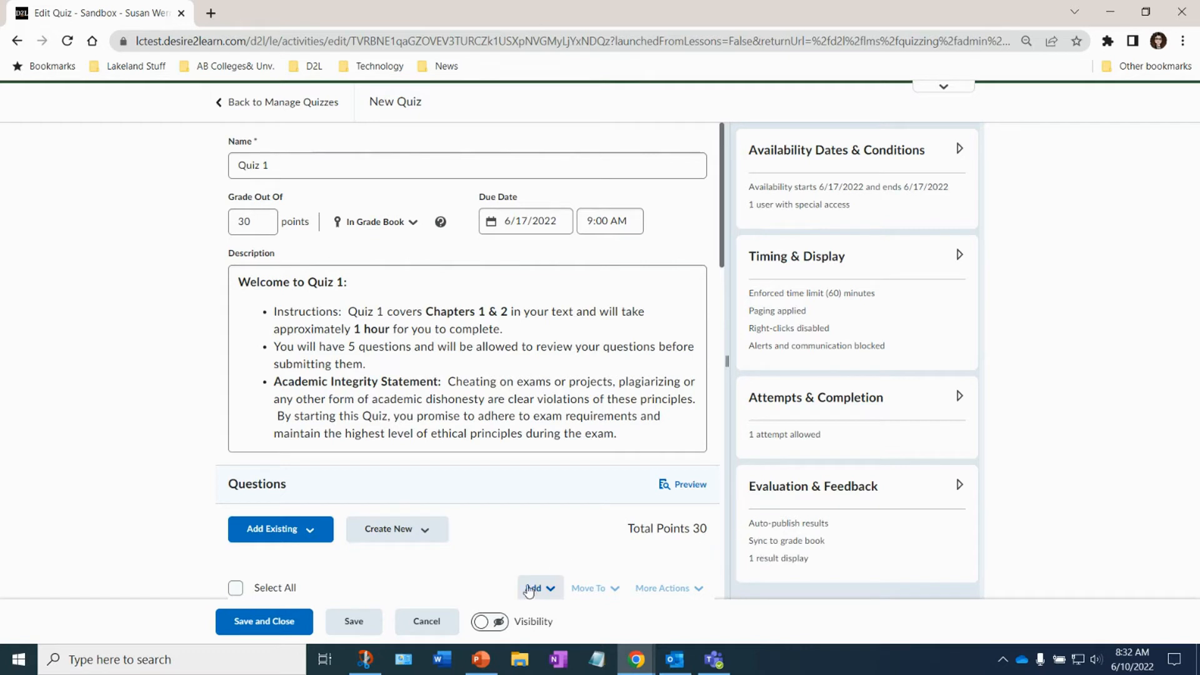
left_click(489, 621)
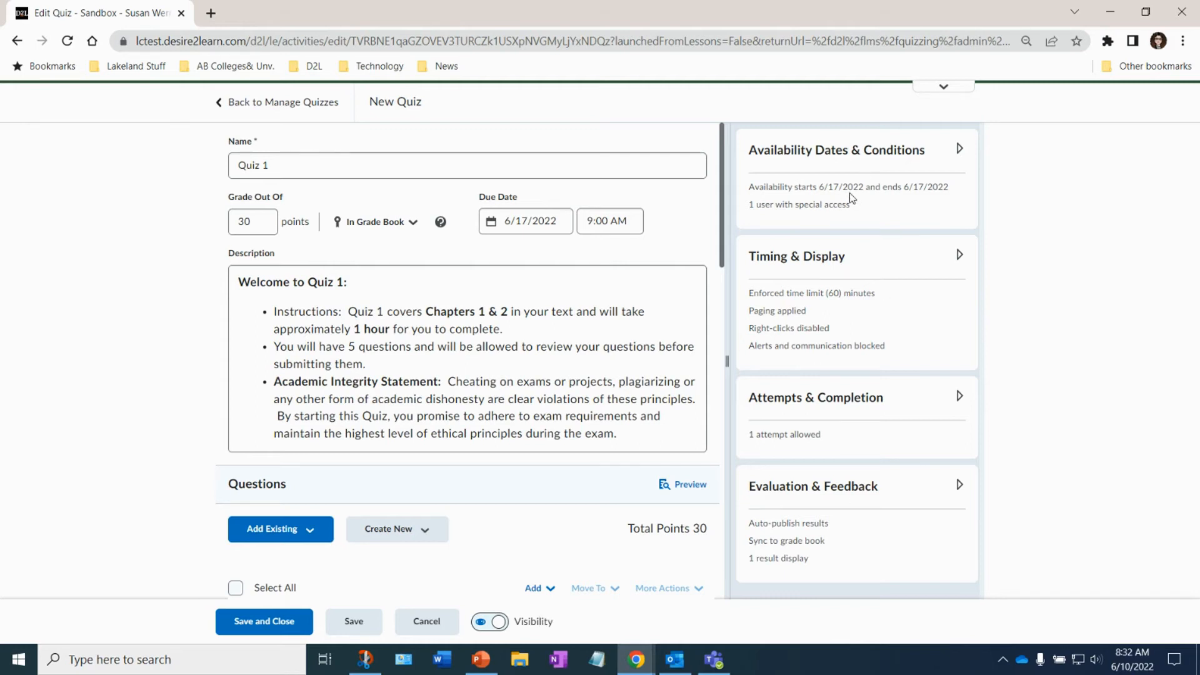
left_click(538, 311)
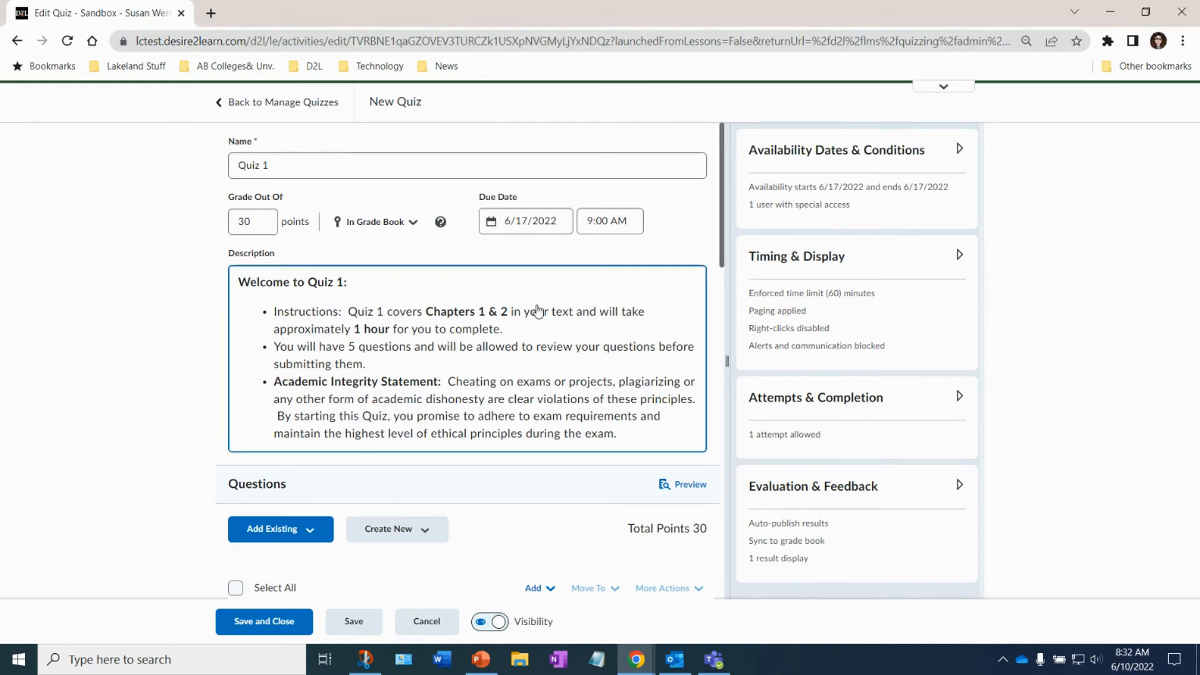